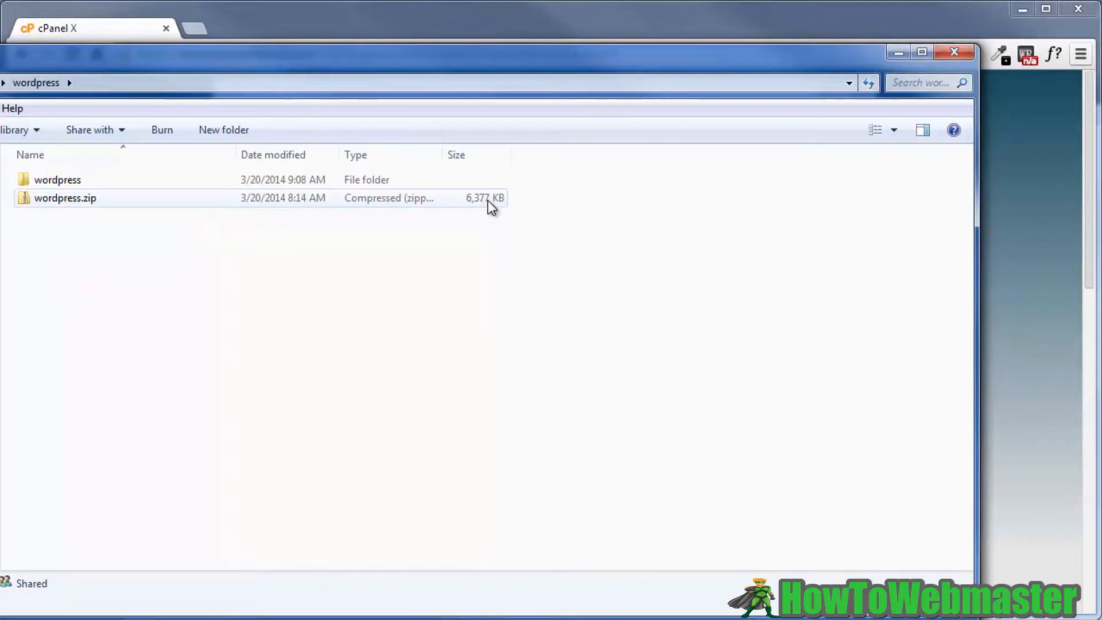
pyautogui.moveTo(49, 180)
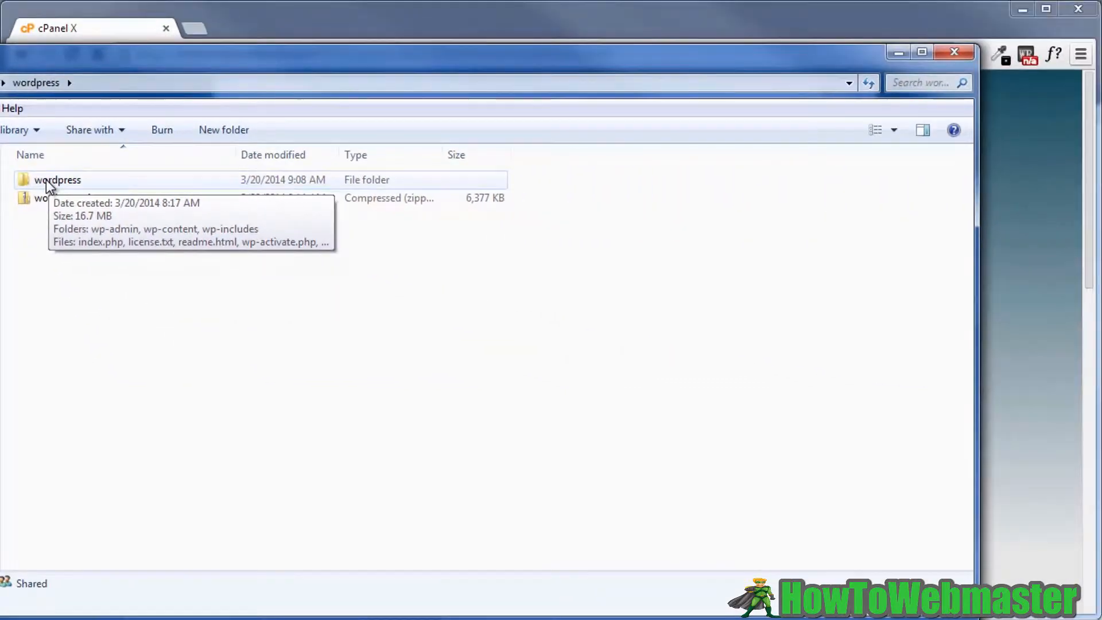
pyautogui.doubleClick(58, 180)
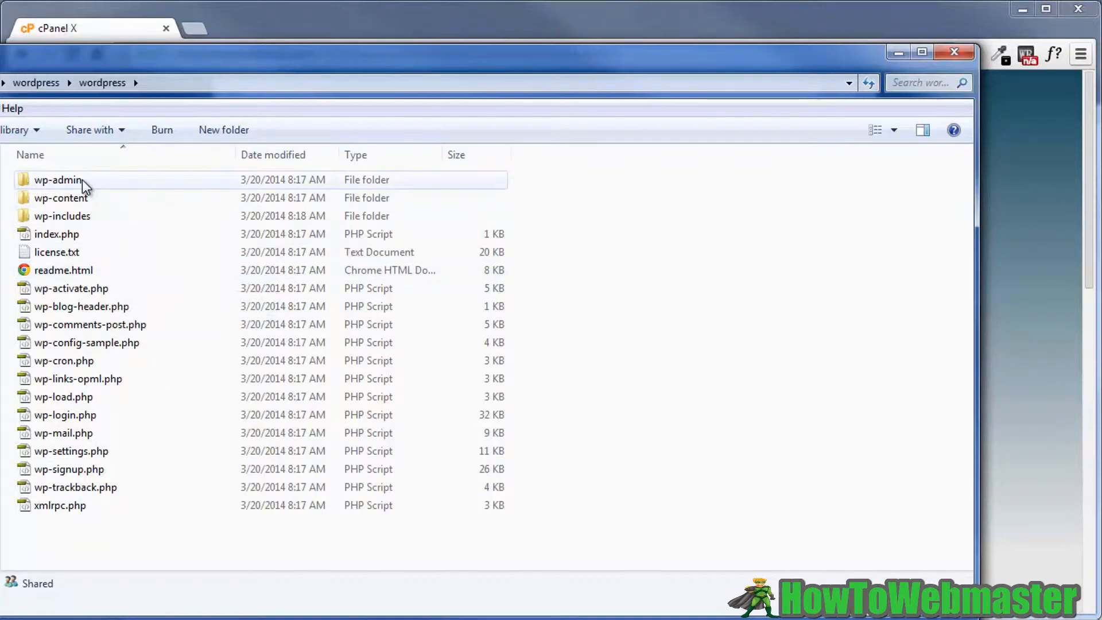
pyautogui.click(25, 82)
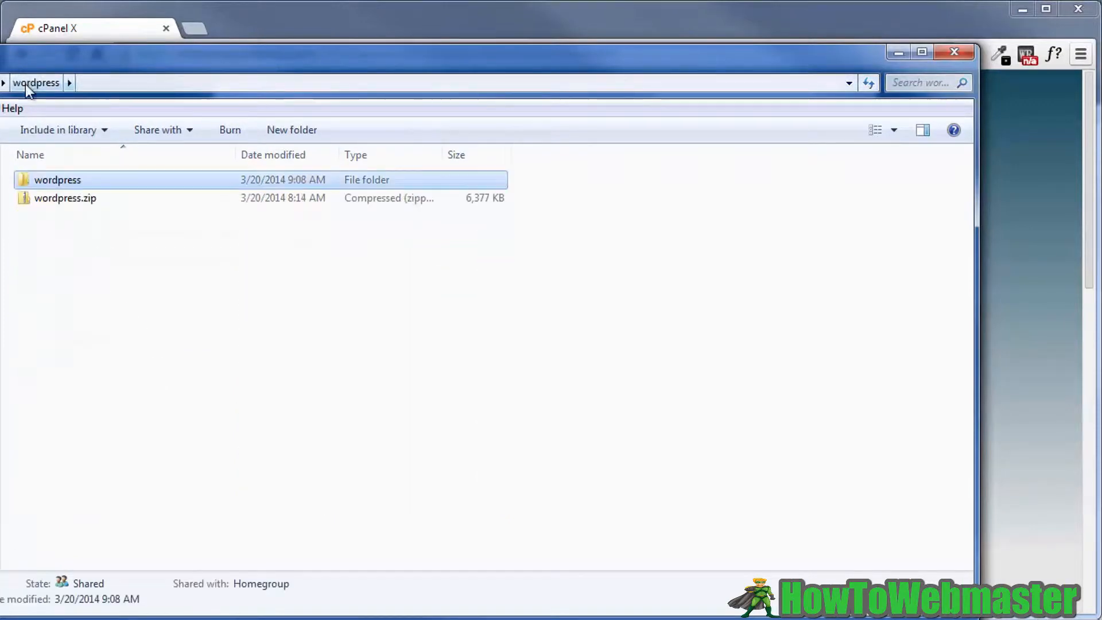
pyautogui.rightClick(49, 198)
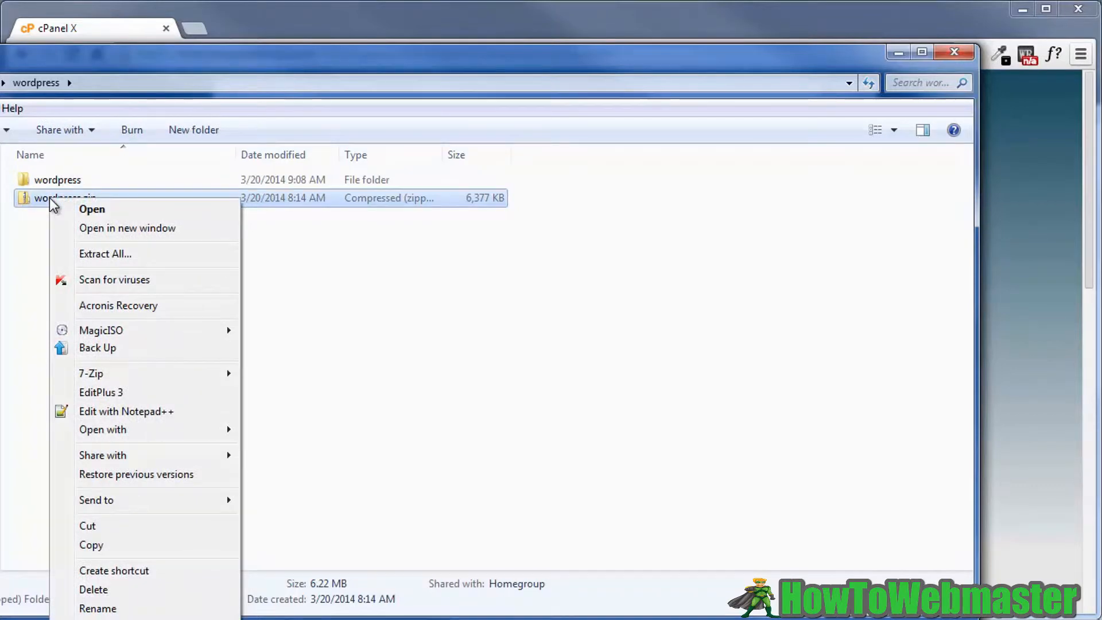
pyautogui.click(124, 253)
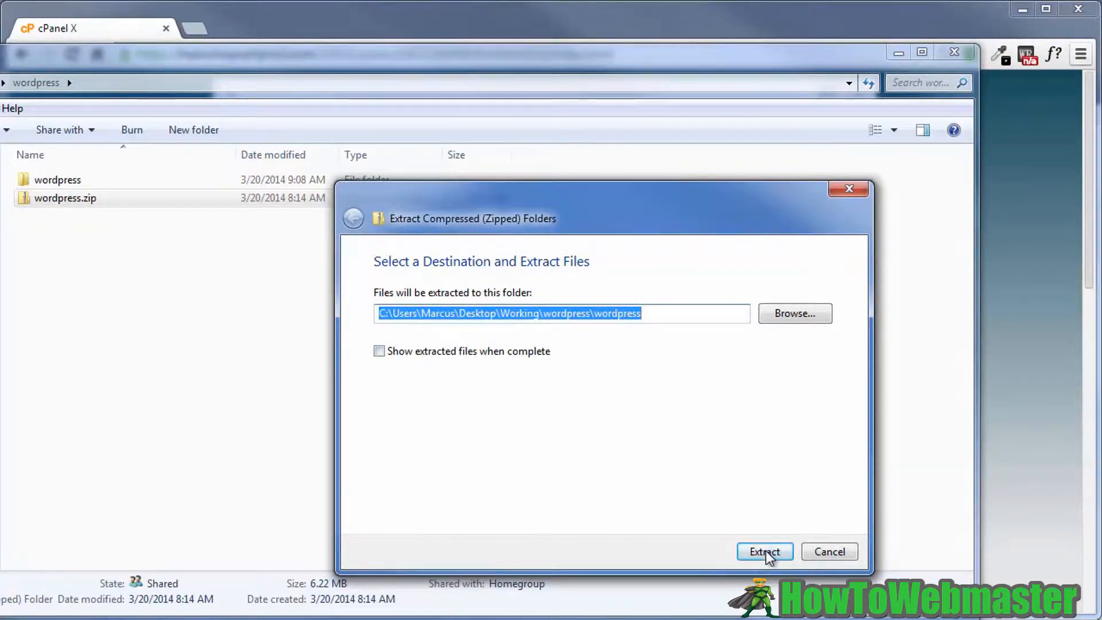
pyautogui.click(830, 551)
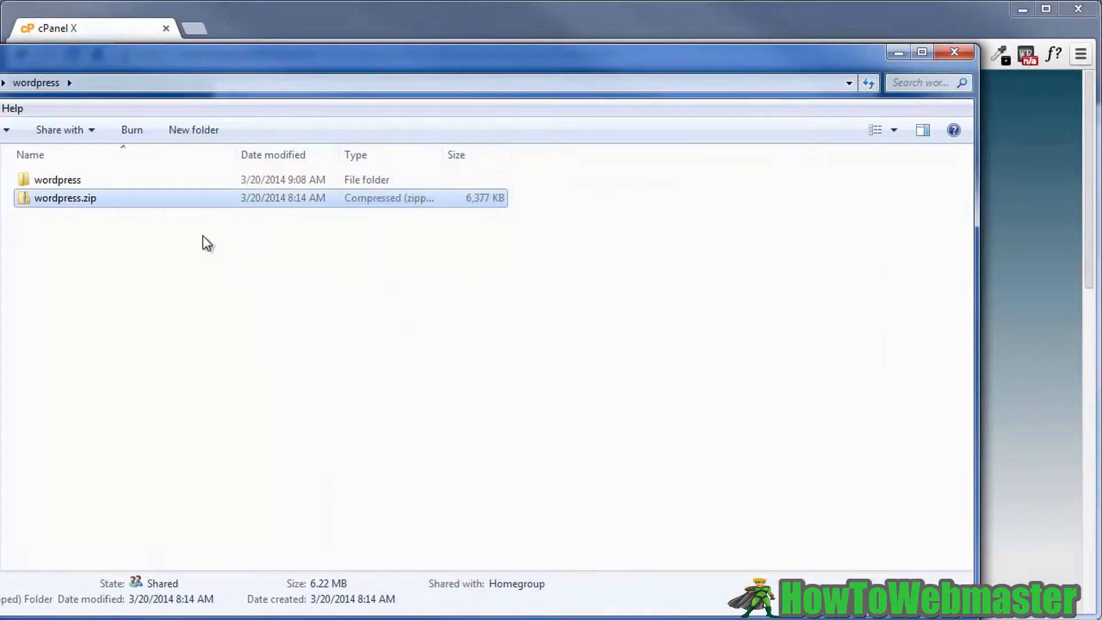
# - Select all extracted WordPress files, wp-admin through xmlrpc.php, and compress them into wp-activate.zip
pyautogui.doubleClick(47, 179)
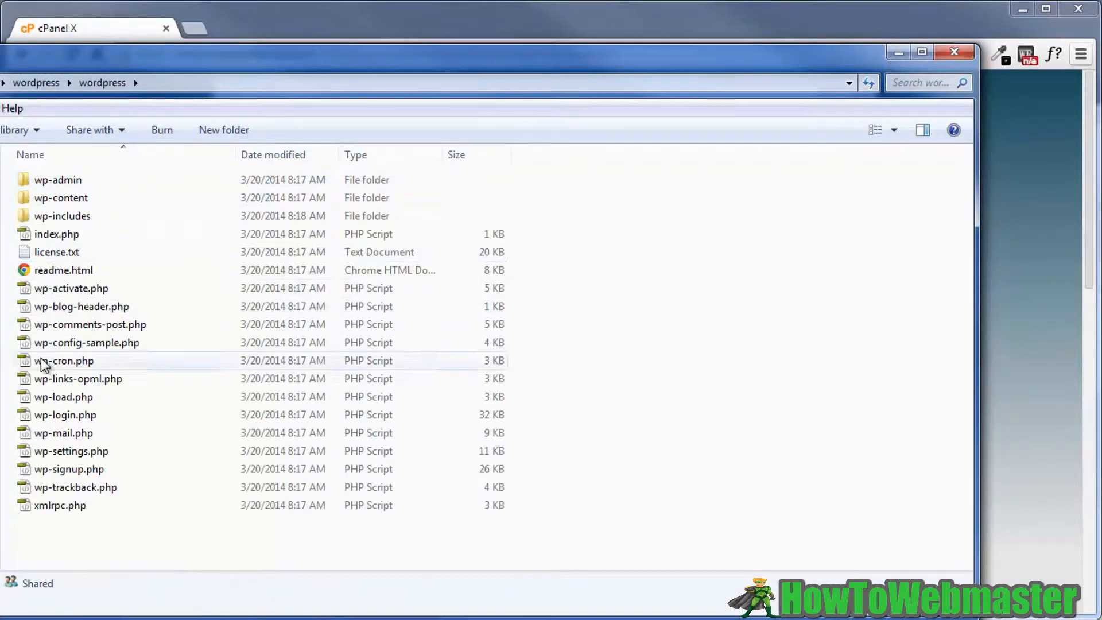
pyautogui.click(78, 181)
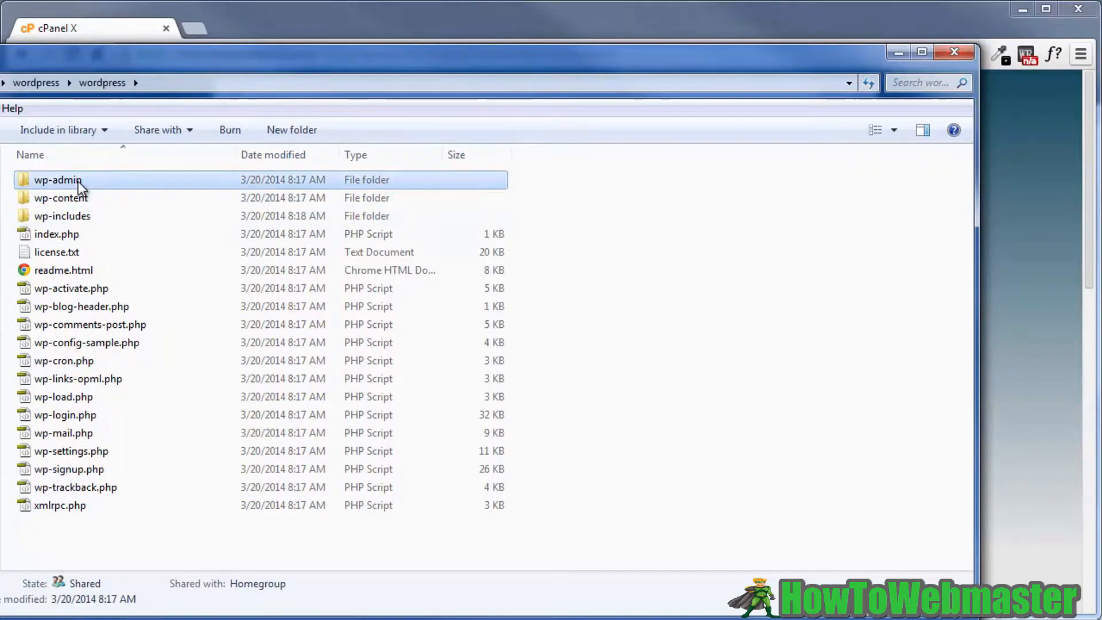
pyautogui.keyDown('shift'); pyautogui.click(71, 507); pyautogui.keyUp('shift')
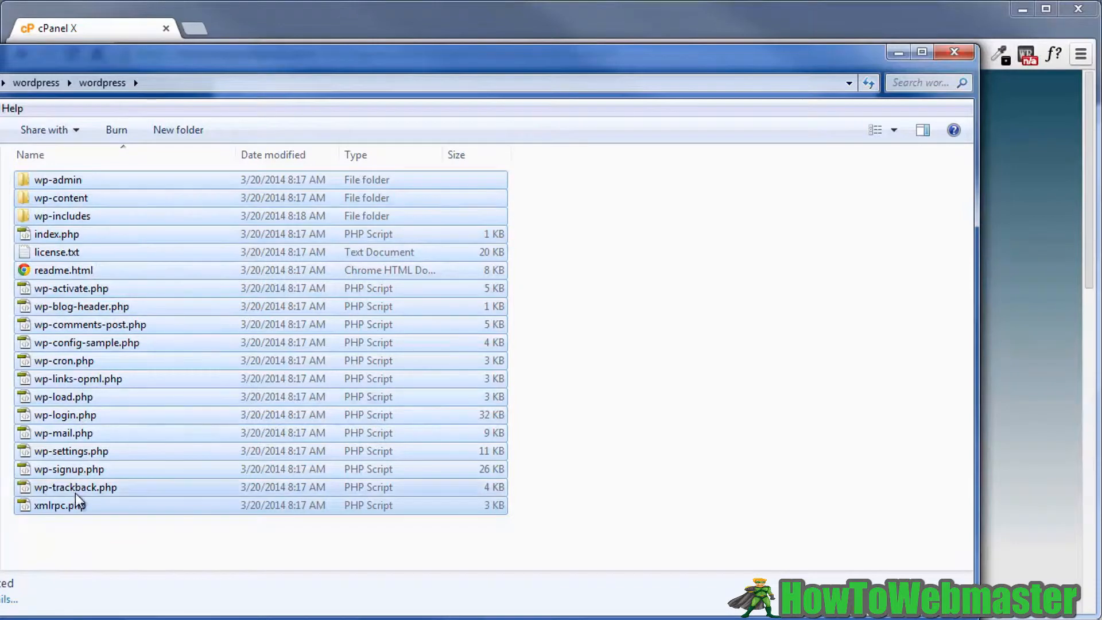
pyautogui.rightClick(65, 287)
pyautogui.moveTo(120, 484)
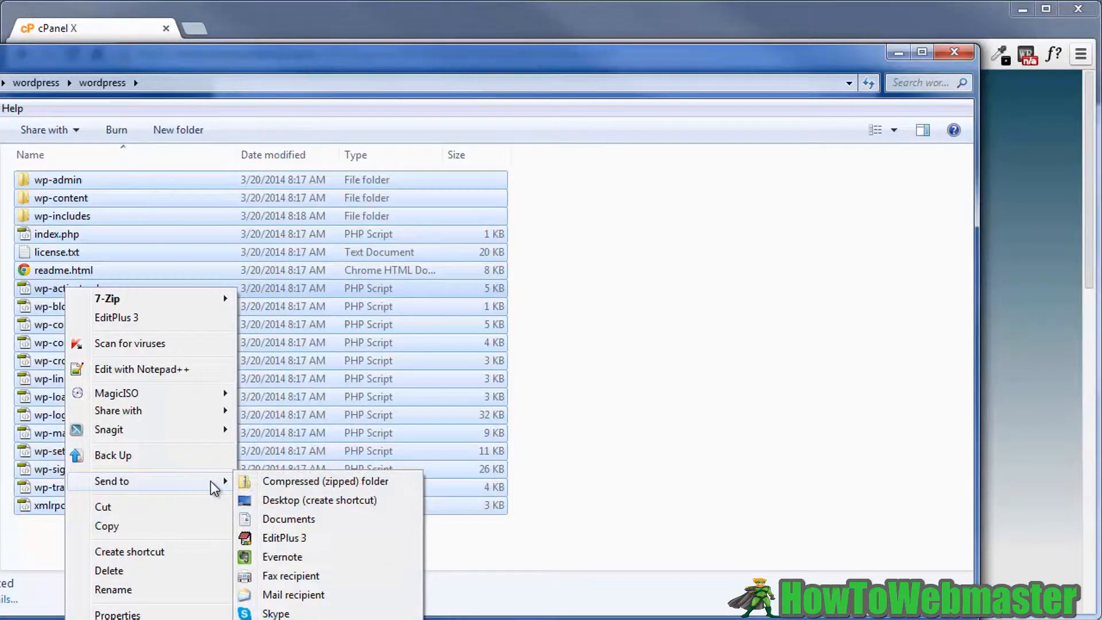
pyautogui.click(285, 483)
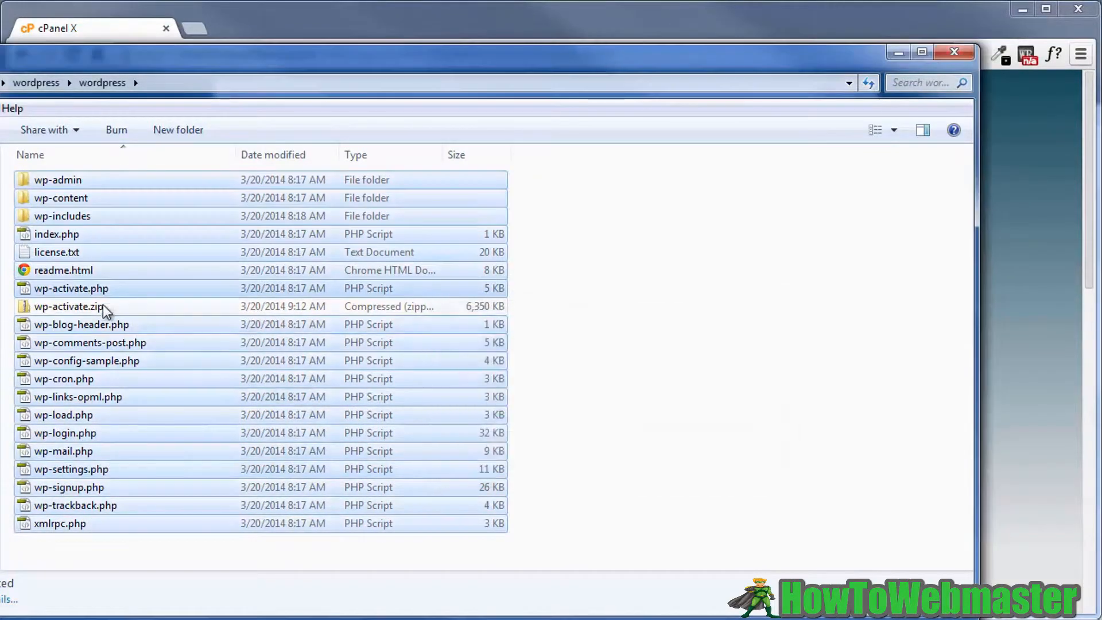
pyautogui.click(63, 309)
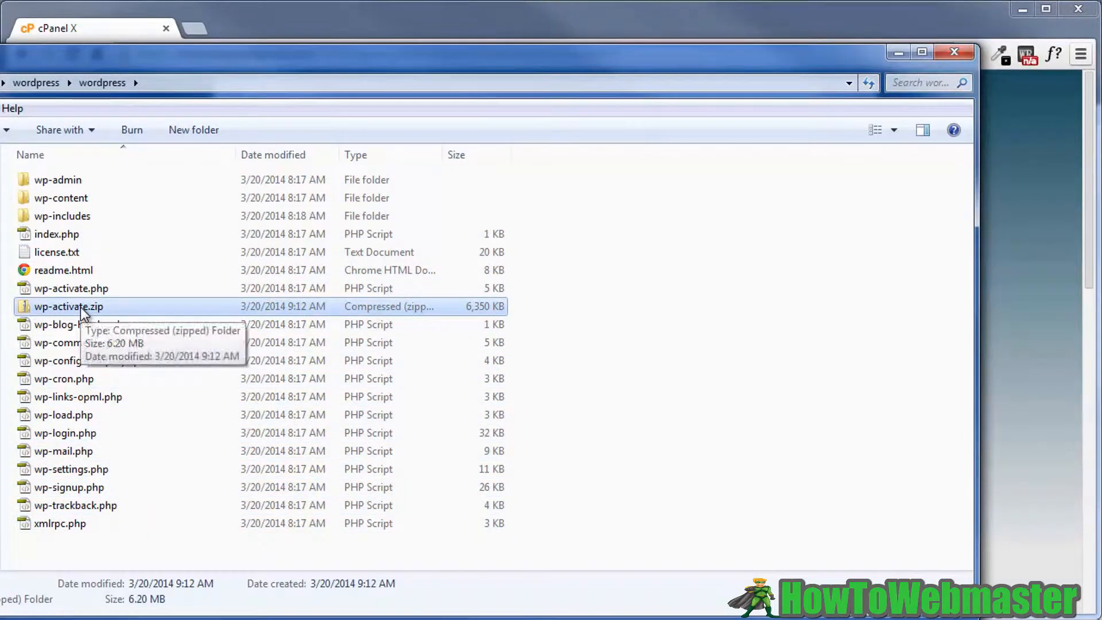
# - Open readme.html in Chrome and scroll through its installation instructions
pyautogui.doubleClick(49, 271)
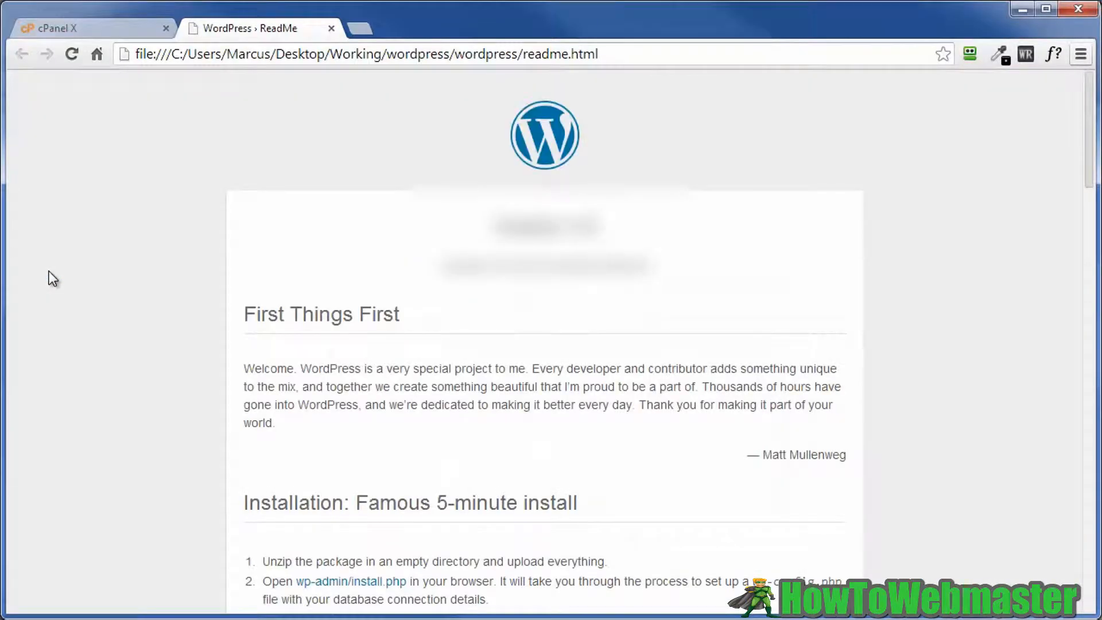
pyautogui.scroll(-7, 65, 290)
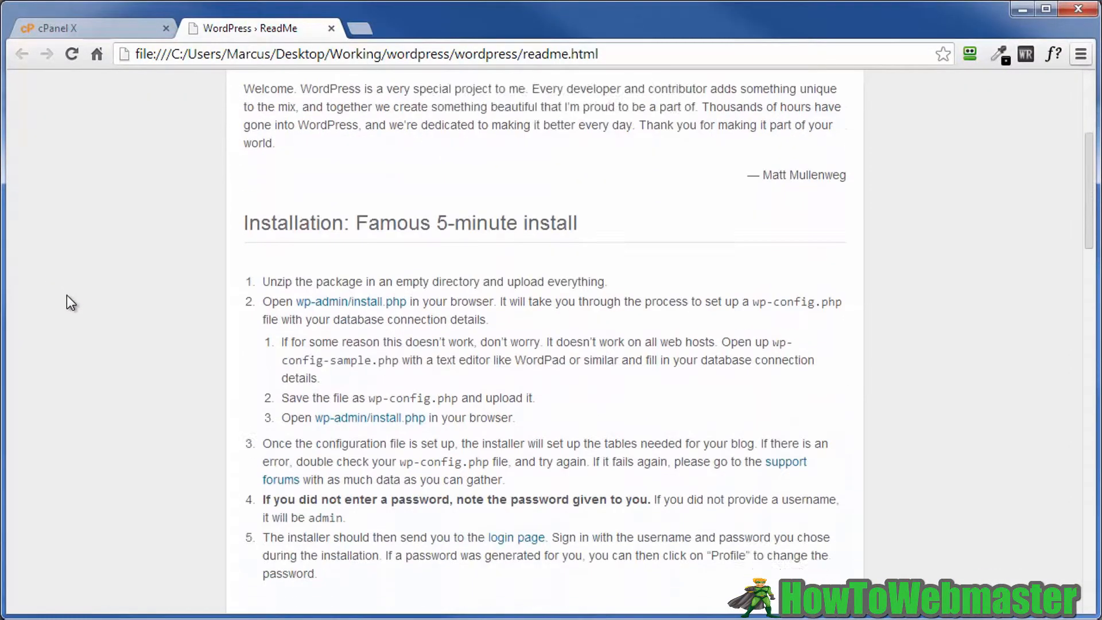
pyautogui.scroll(-9, 66, 296)
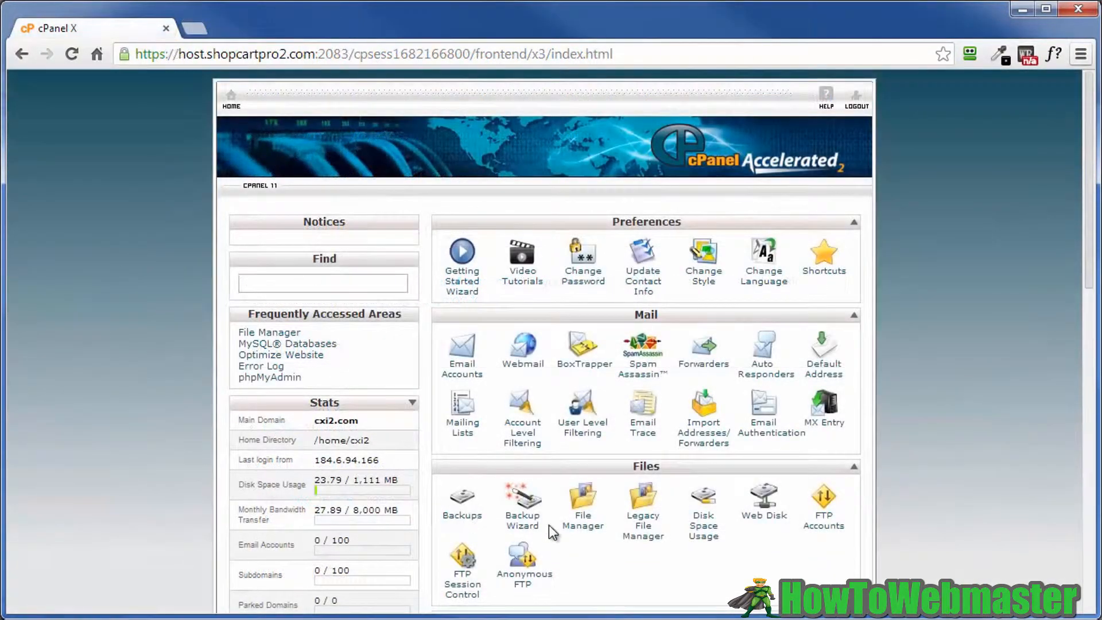
# - Upload wp-activate.zip to public_html through File Manager, then go back to the cPanel home tab
pyautogui.click(580, 528)
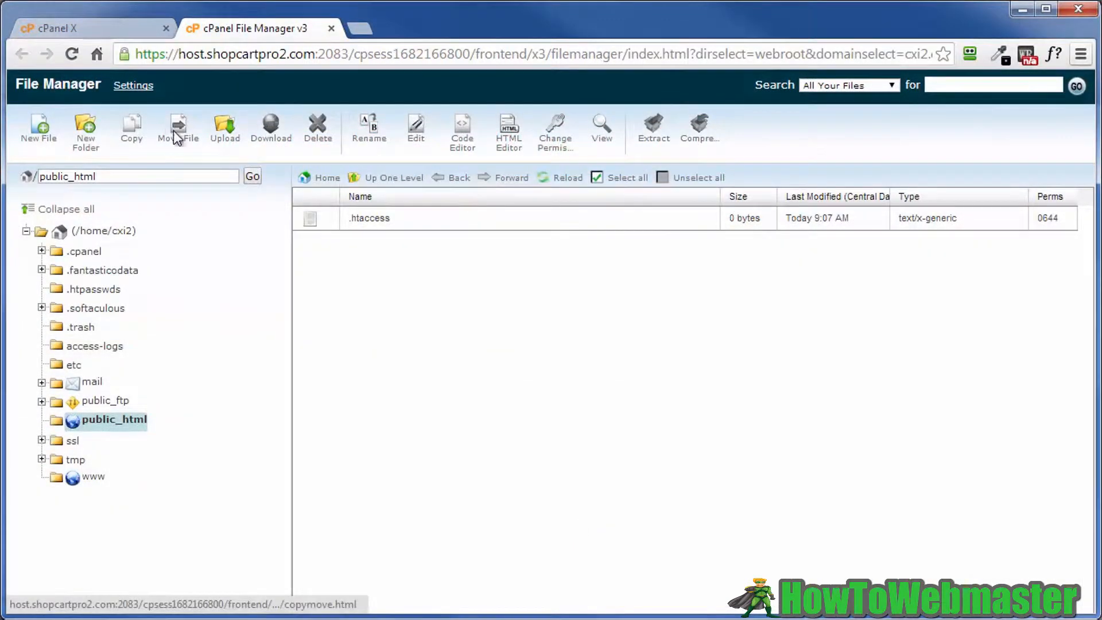
pyautogui.click(224, 130)
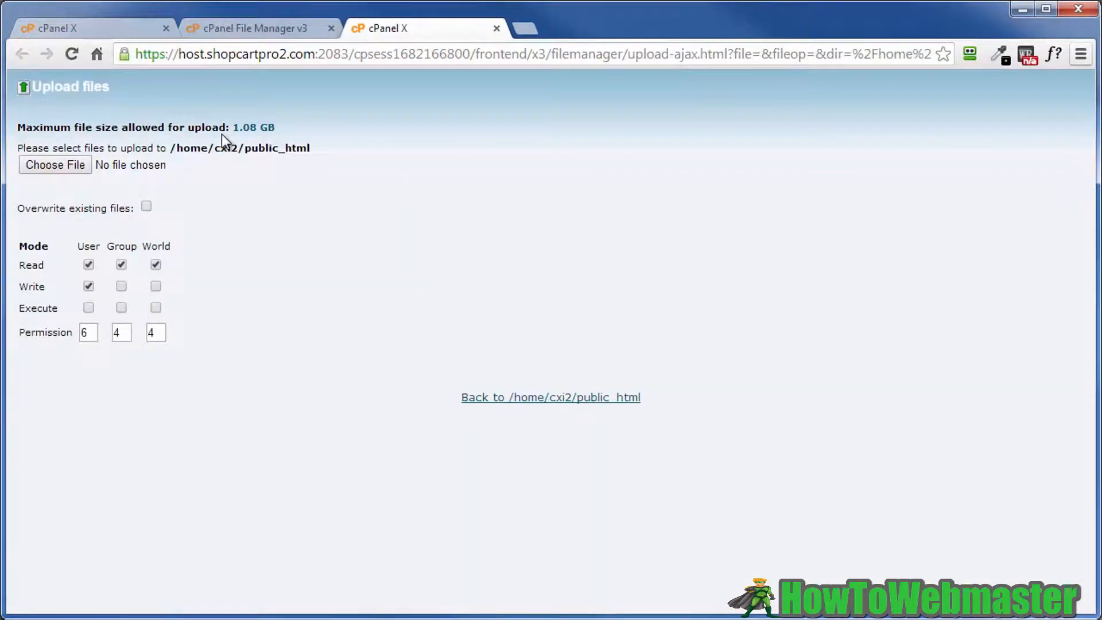
pyautogui.click(43, 168)
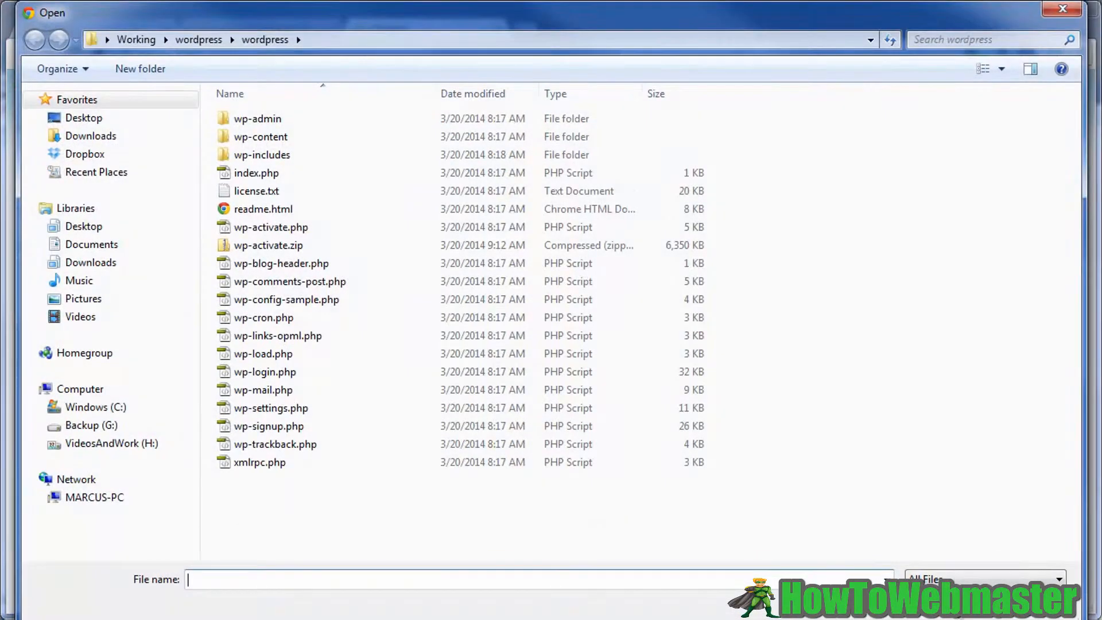
pyautogui.click(256, 251)
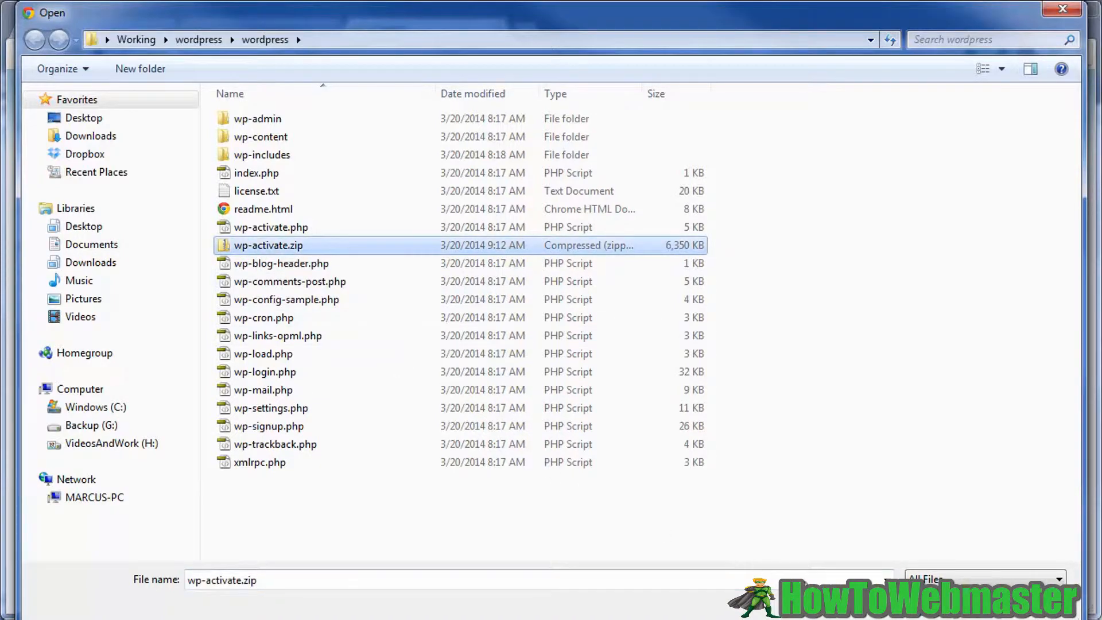
pyautogui.click(935, 602)
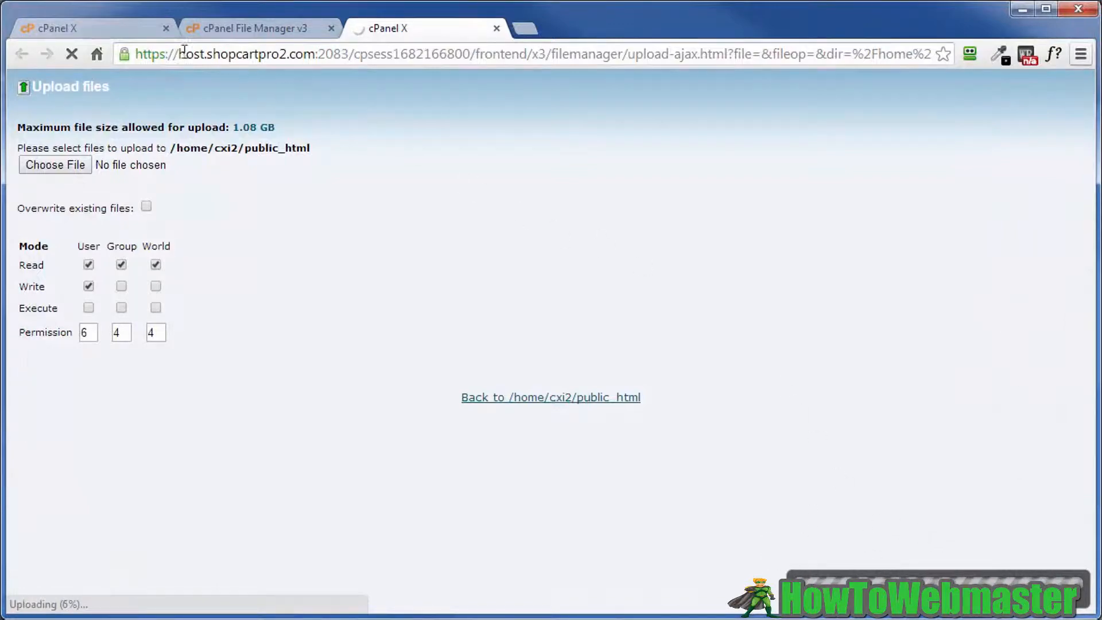
pyautogui.click(101, 29)
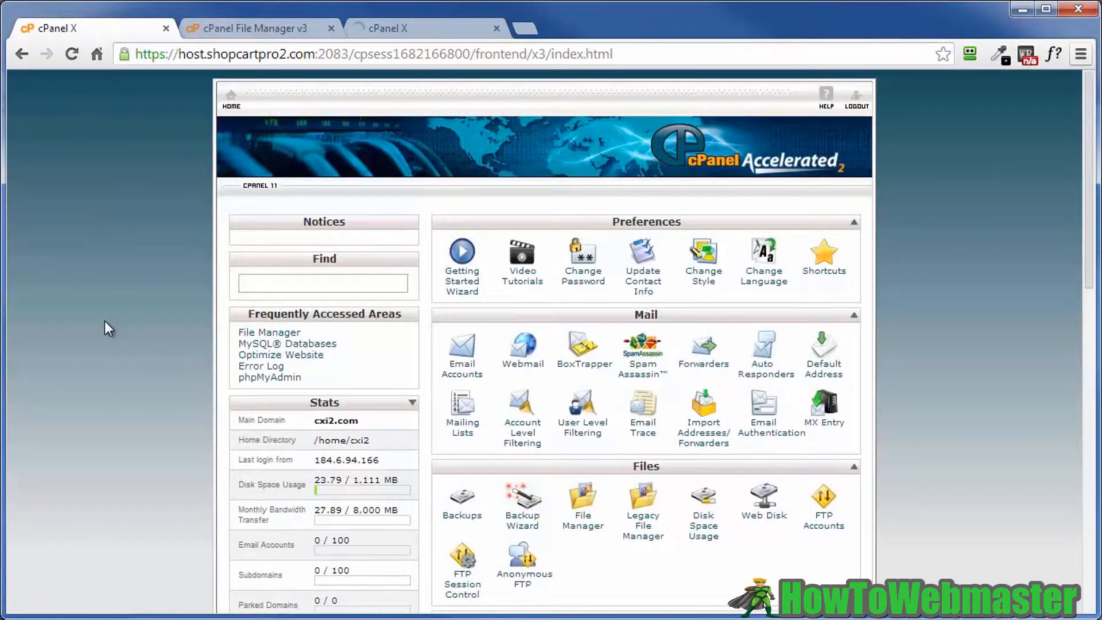
# - Go to the MySQL Databases page and put the cursor in the New Database name field
pyautogui.scroll(-9, 109, 343)
pyautogui.scroll(-3, 109, 346)
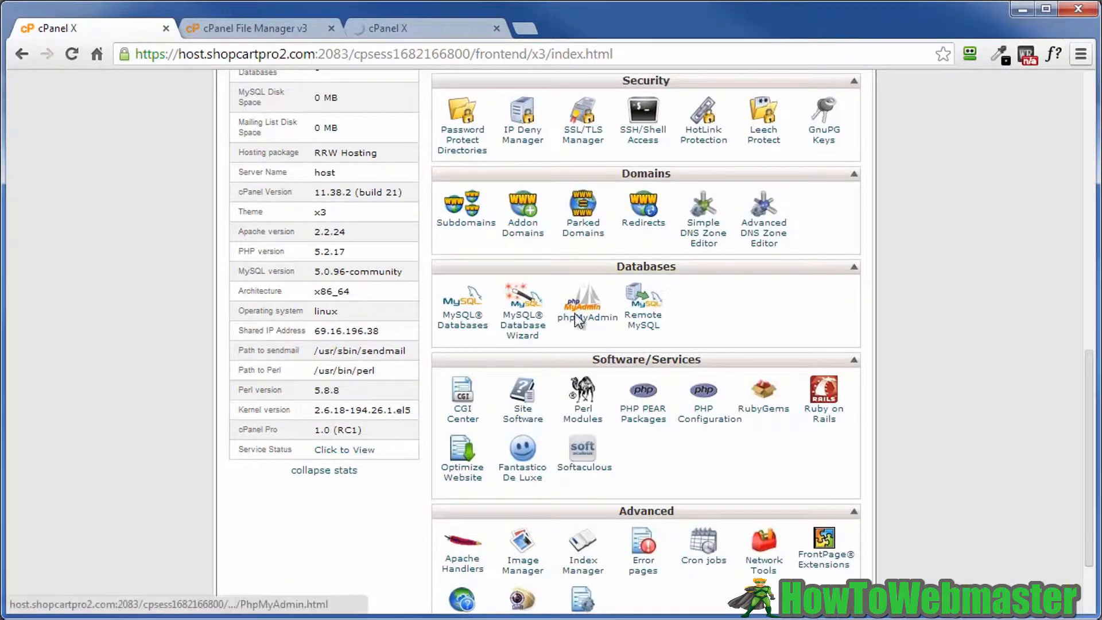
pyautogui.click(459, 323)
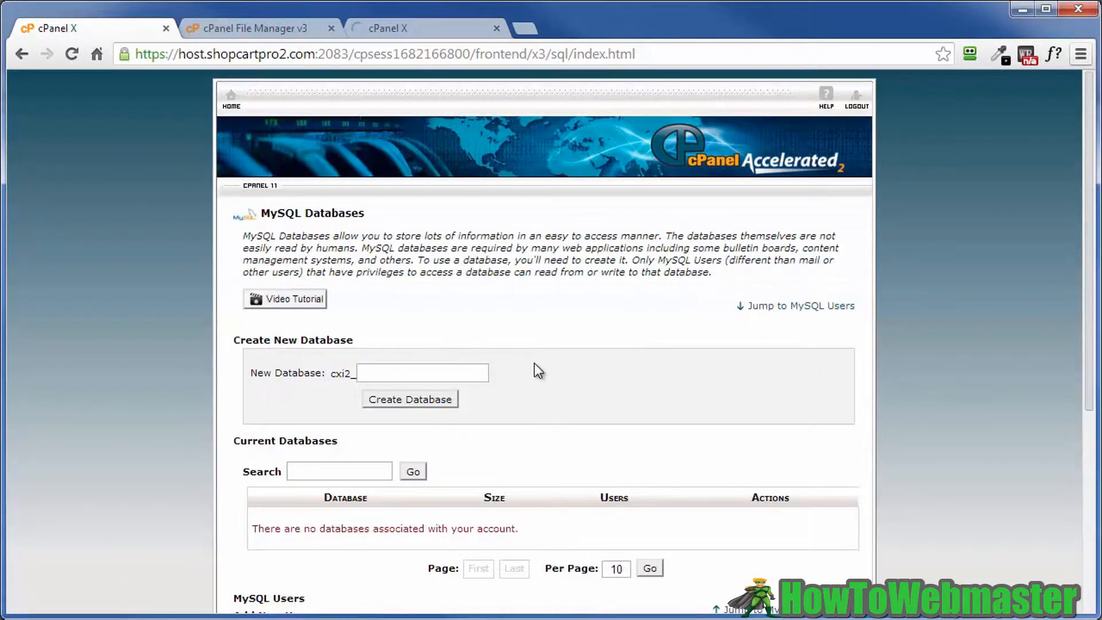
pyautogui.scroll(-5, 537, 371)
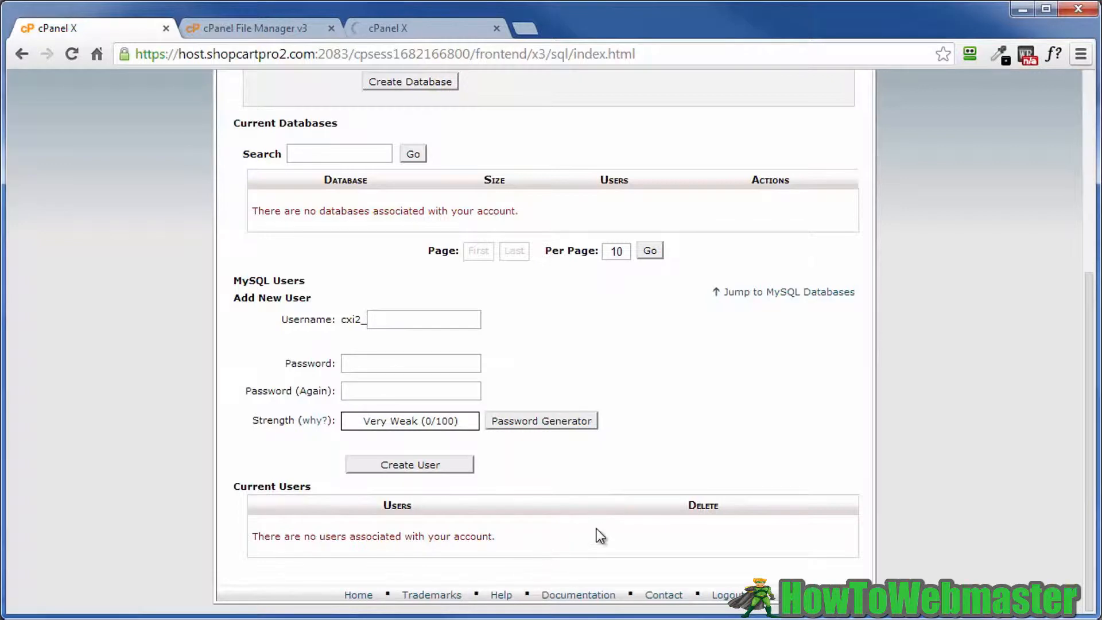
pyautogui.scroll(5, 645, 496)
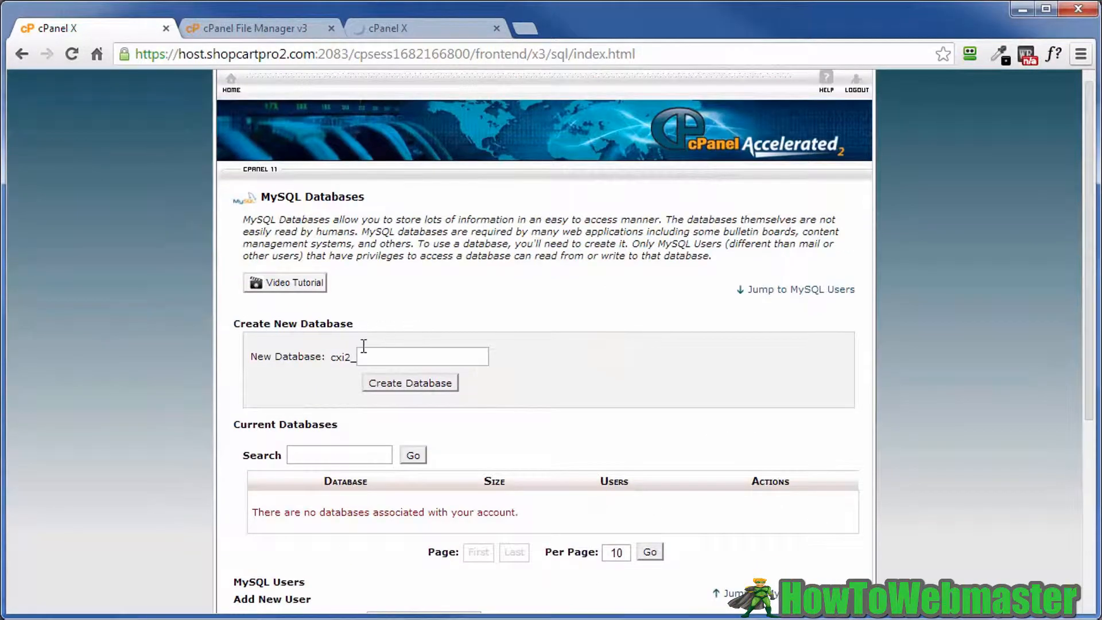
pyautogui.click(372, 357)
# - Create database dthf4 (cxi2_dthf4), copy its full name, and switch to the login-stuff.txt notes
pyautogui.write('dthf4')
pyautogui.click(402, 383)
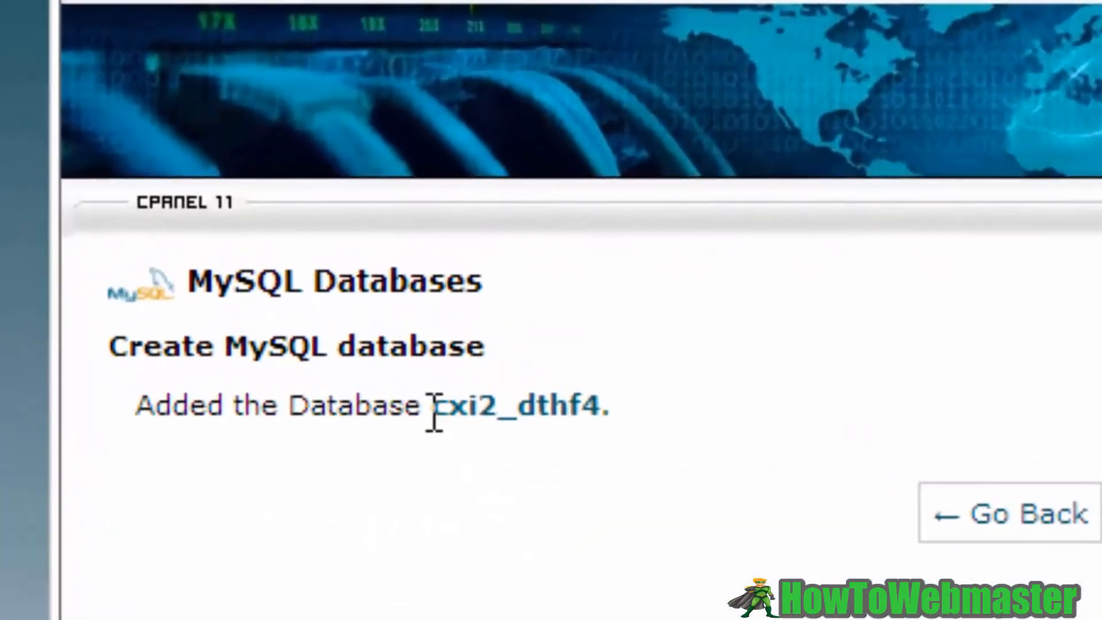
pyautogui.moveTo(434, 410); pyautogui.dragTo(598, 401)
pyautogui.hotkey('ctrl', 'c')
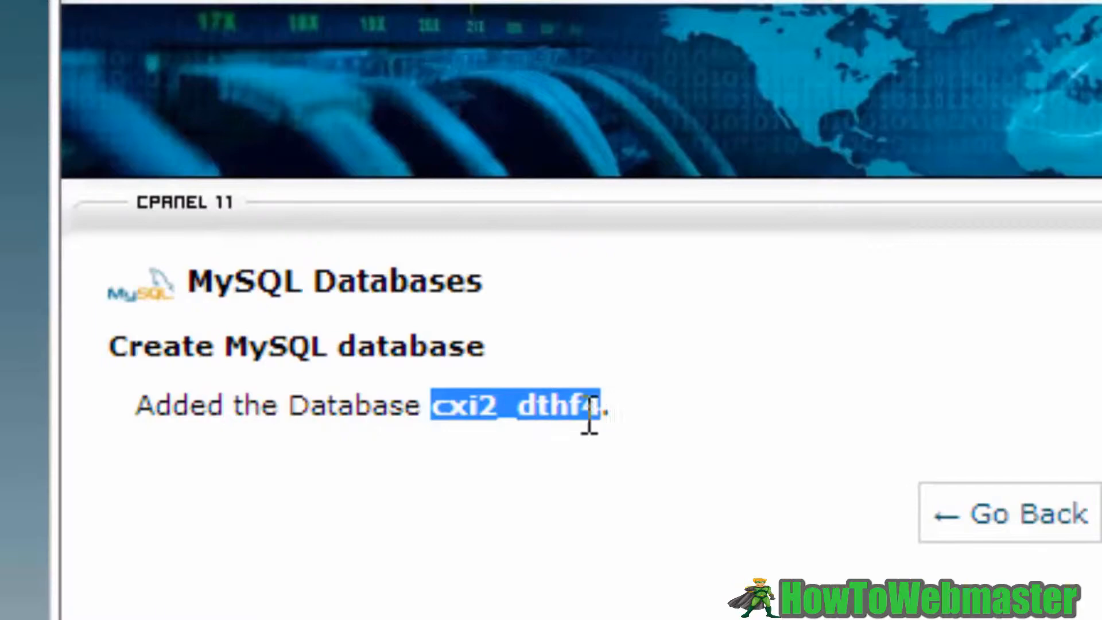
pyautogui.rightClick(539, 405)
pyautogui.click(597, 441)
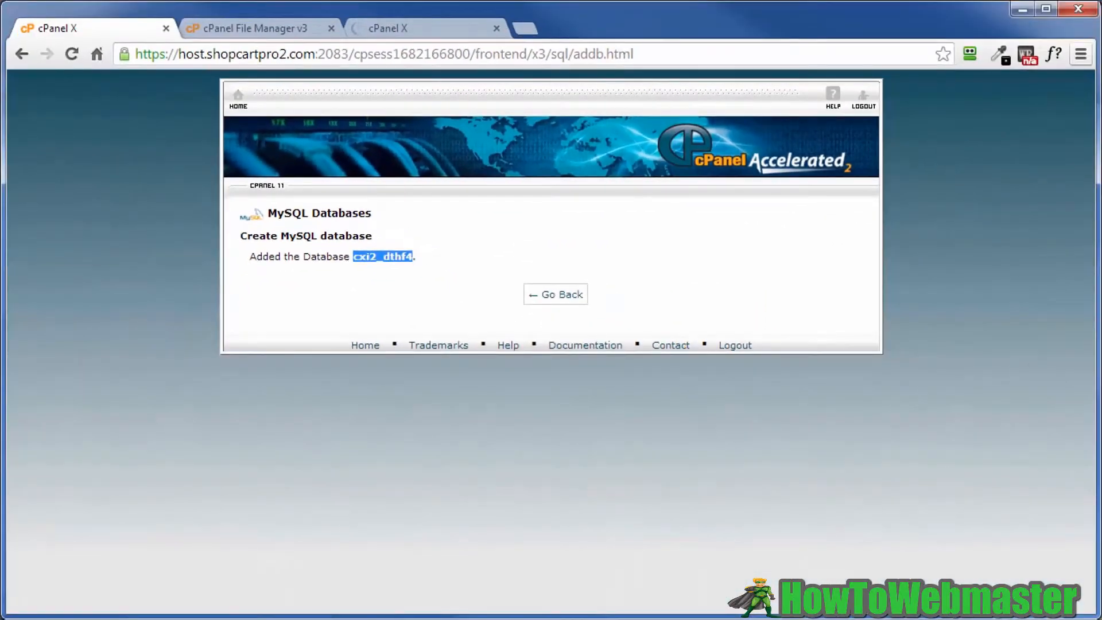
pyautogui.hotkey('alt', 'Tab')
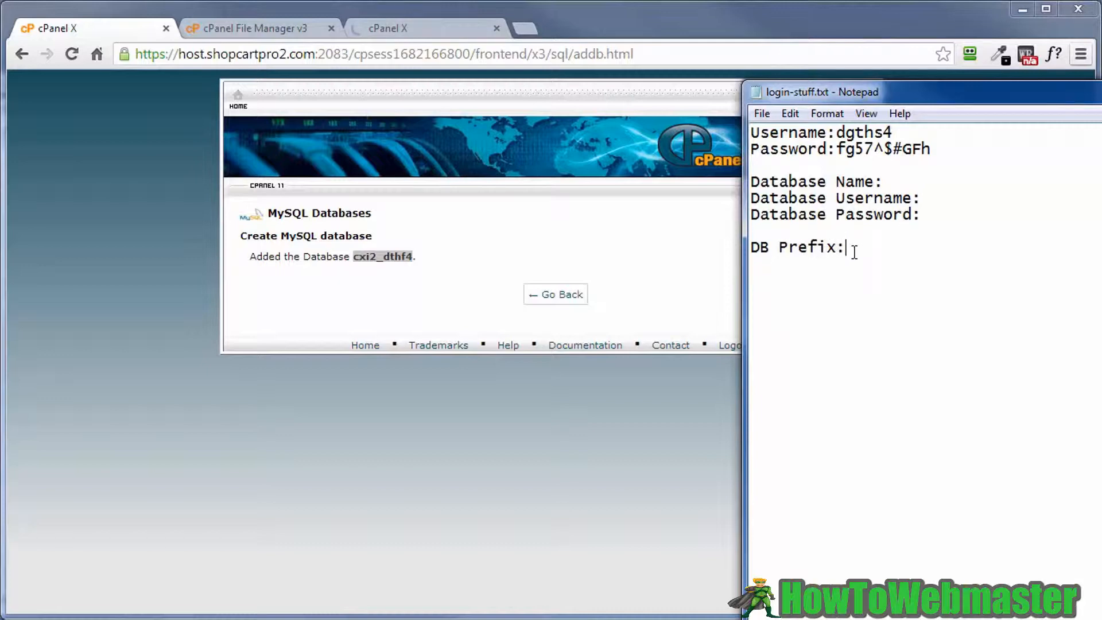
# - Paste cxi2_dthf4 after 'Database Name:' in the notes and return to cPanel's MySQL Databases page
pyautogui.click(895, 182)
pyautogui.rightClick(894, 182)
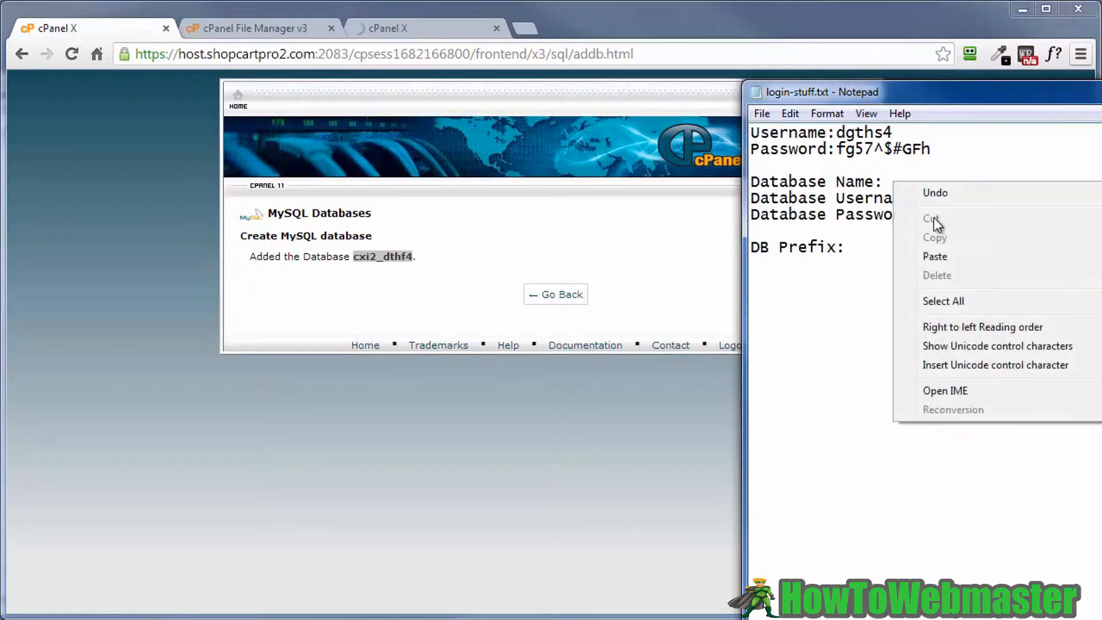
pyautogui.click(941, 256)
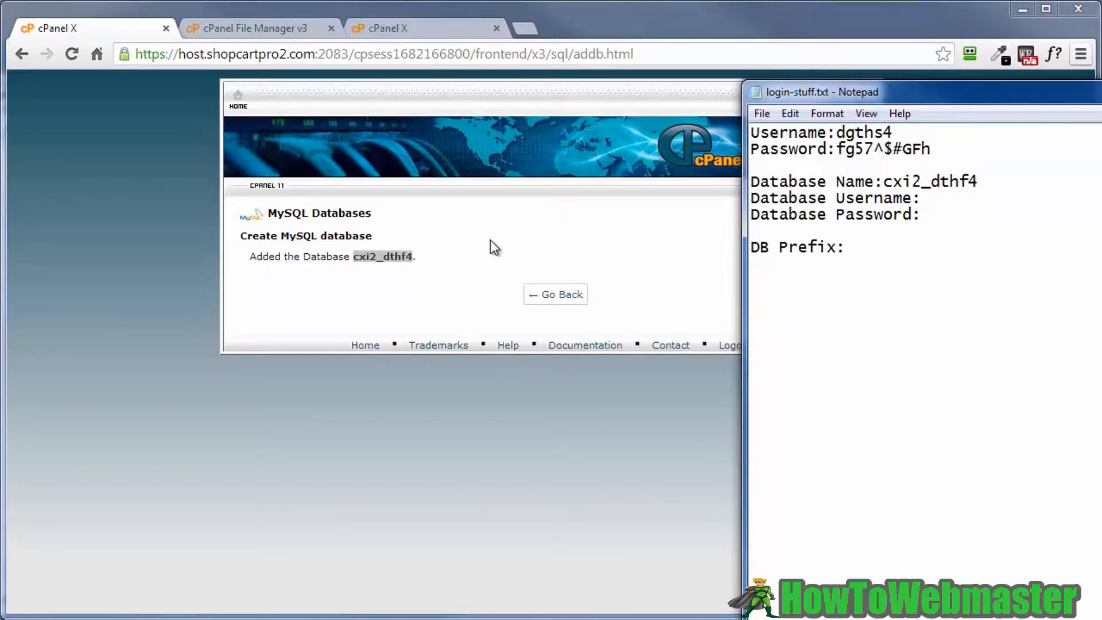
pyautogui.click(447, 299)
pyautogui.click(535, 297)
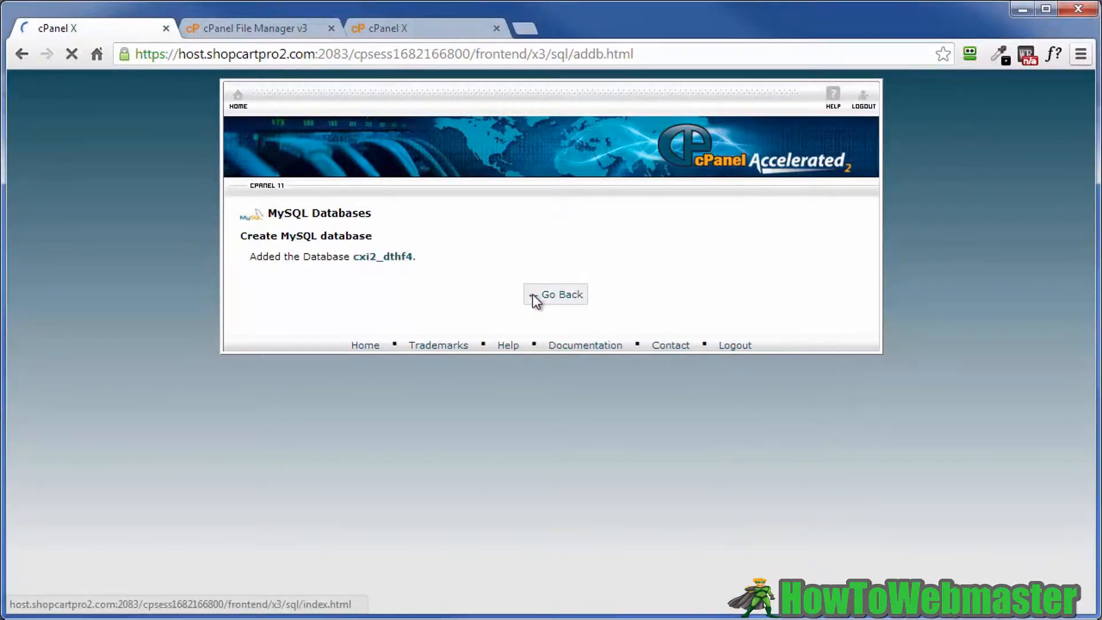
pyautogui.scroll(-5, 554, 298)
pyautogui.scroll(-3, 553, 299)
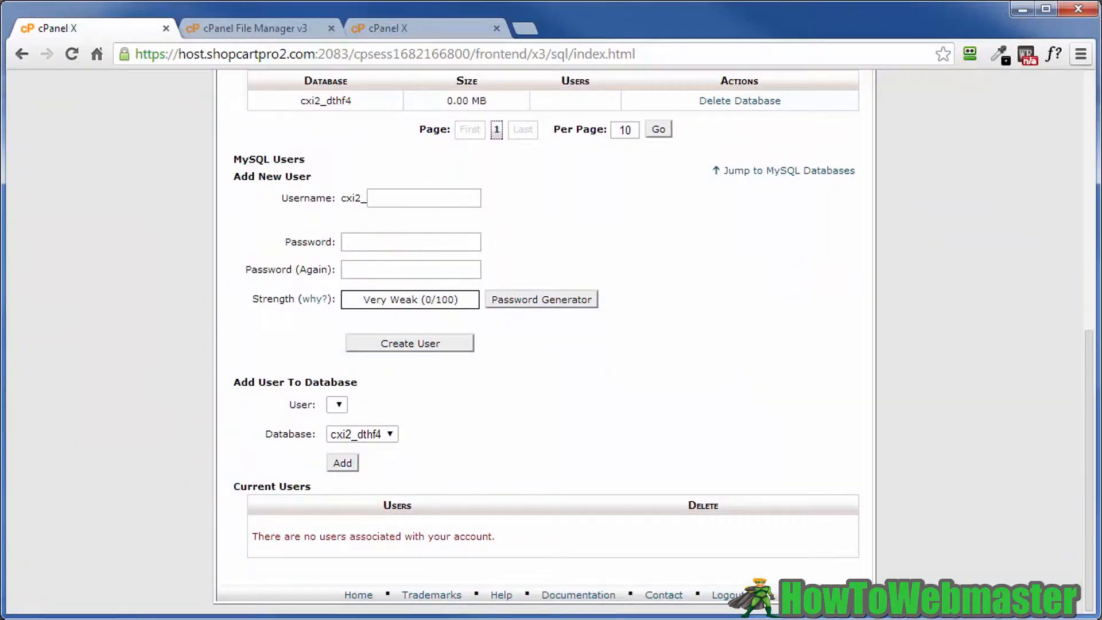
# - Copy dthf4 from the notes and put the cursor in the new MySQL Username field
pyautogui.hotkey('alt', 'Tab')
pyautogui.moveTo(931, 181); pyautogui.dragTo(977, 181)
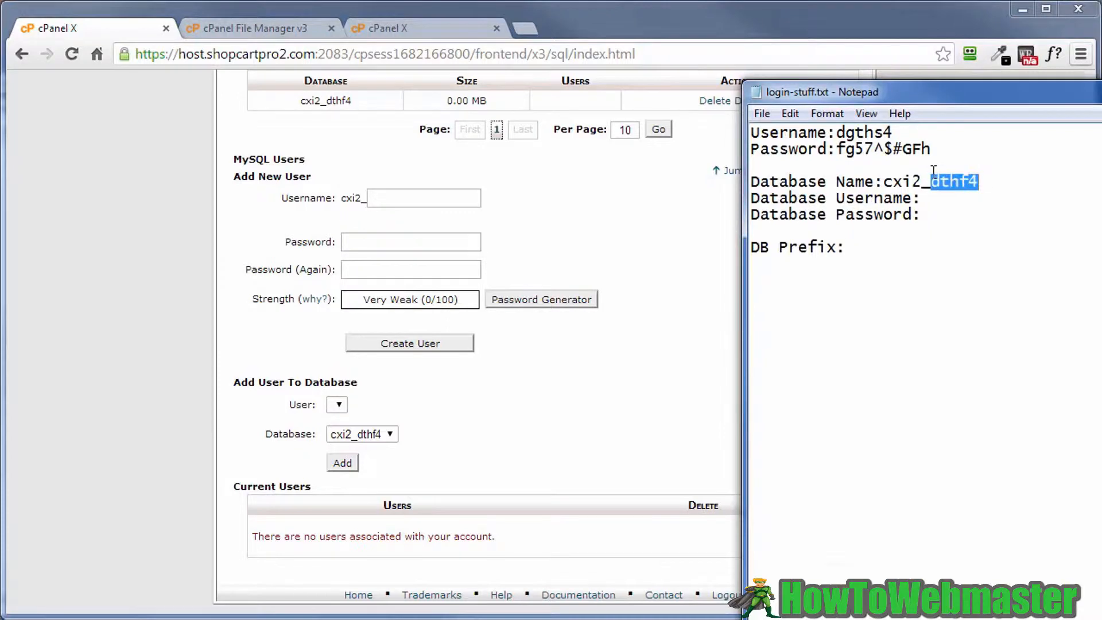
pyautogui.rightClick(957, 182)
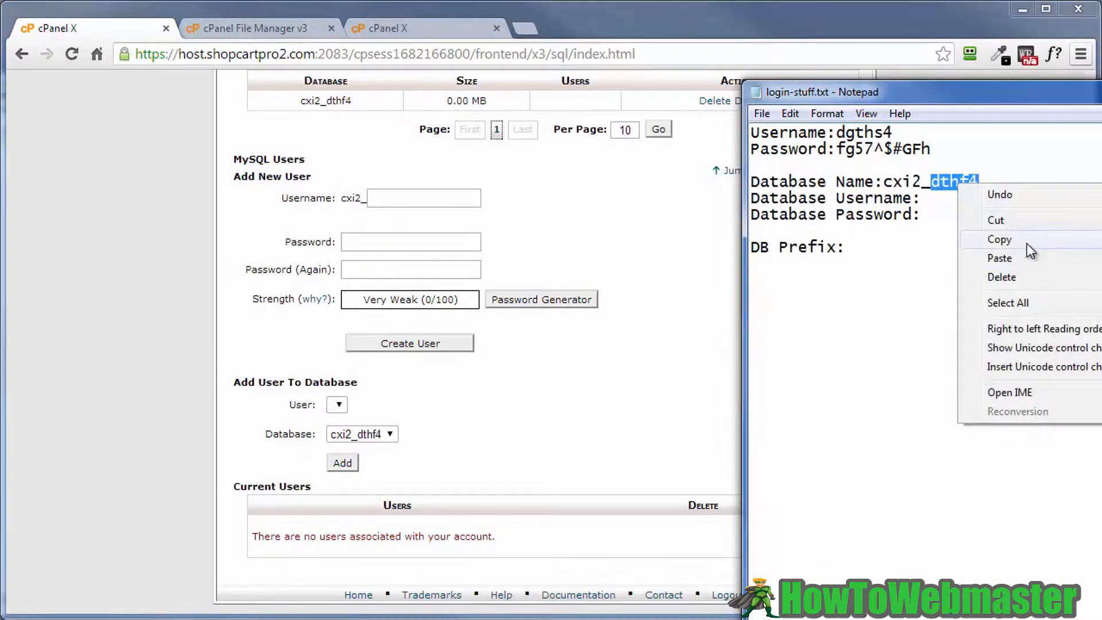
pyautogui.click(999, 239)
pyautogui.click(666, 346)
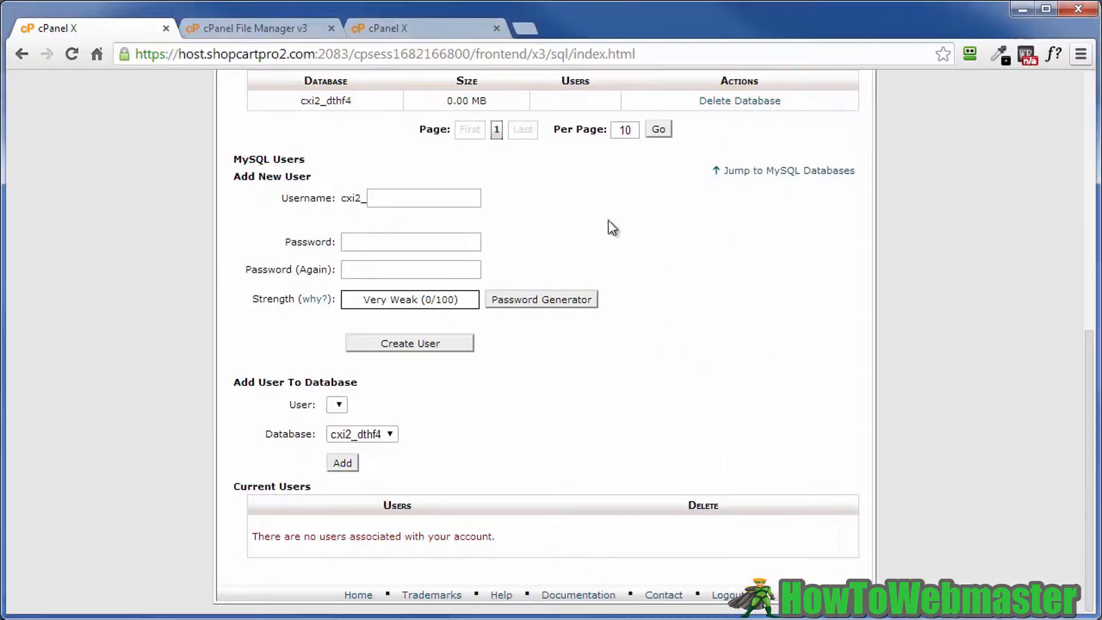
pyautogui.click(390, 198)
# - Create MySQL user dthf4 with a generated Very Strong password, copying the password first
pyautogui.rightClick(389, 198)
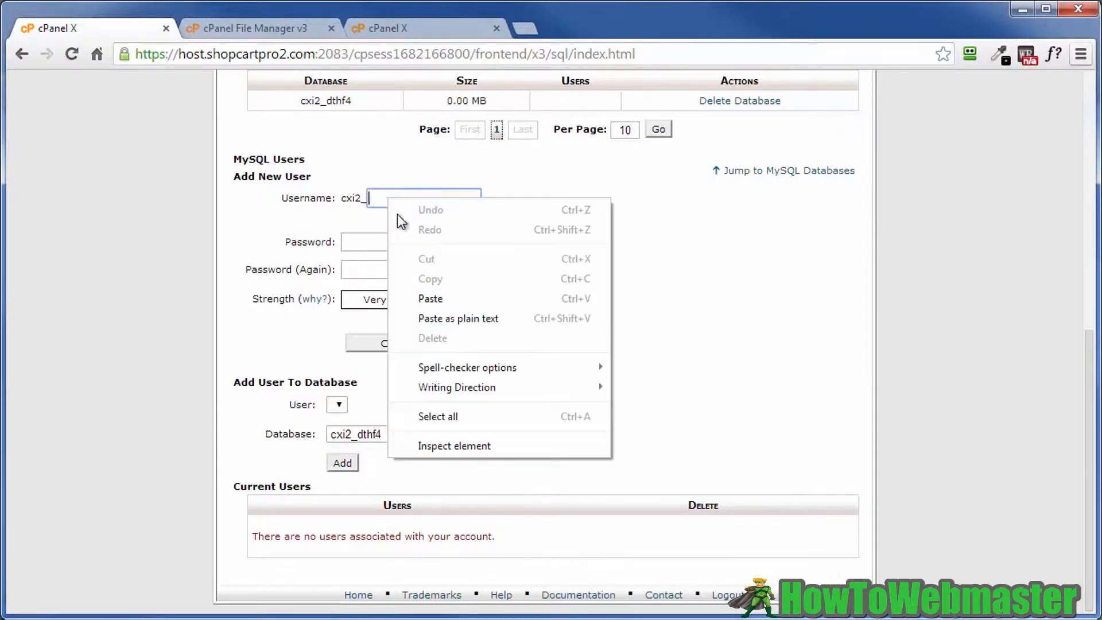
pyautogui.click(425, 295)
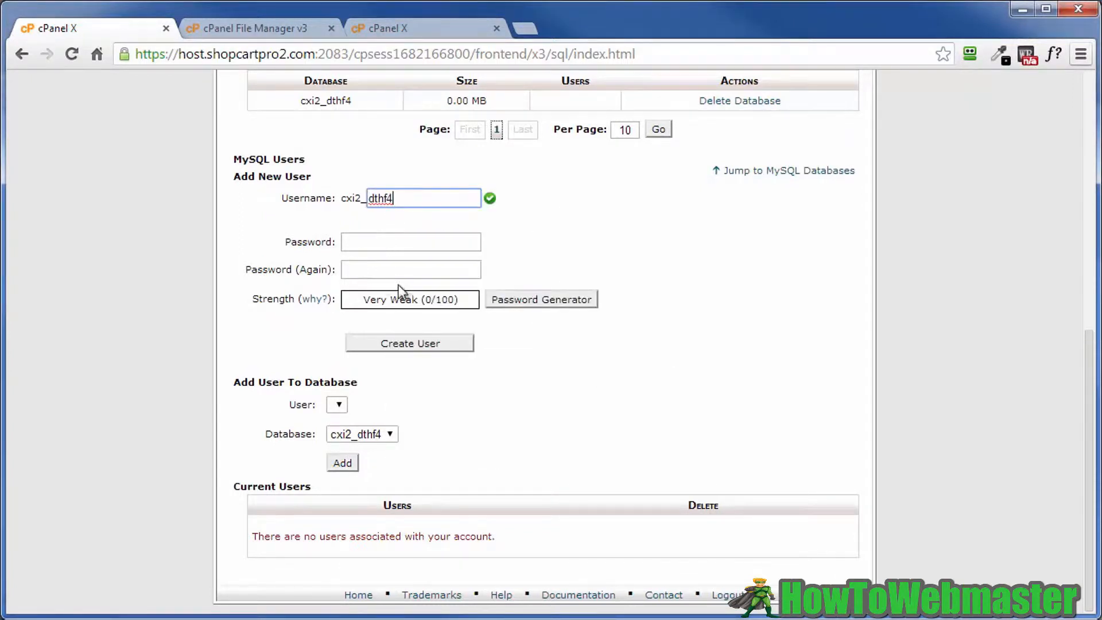
pyautogui.click(519, 304)
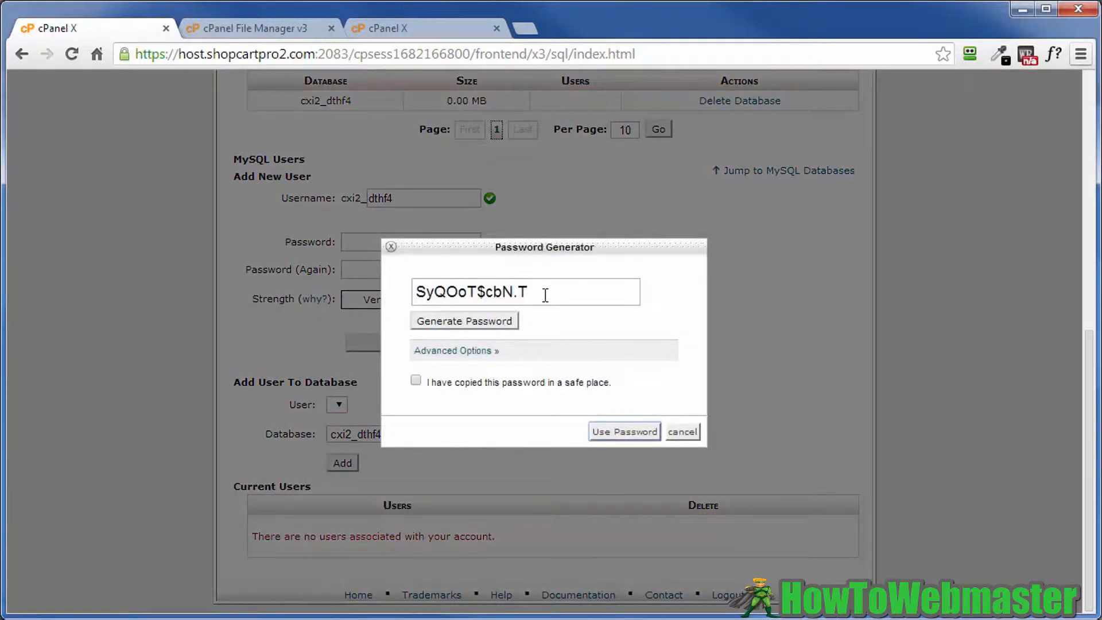
pyautogui.moveTo(545, 295); pyautogui.dragTo(399, 289)
pyautogui.rightClick(463, 291)
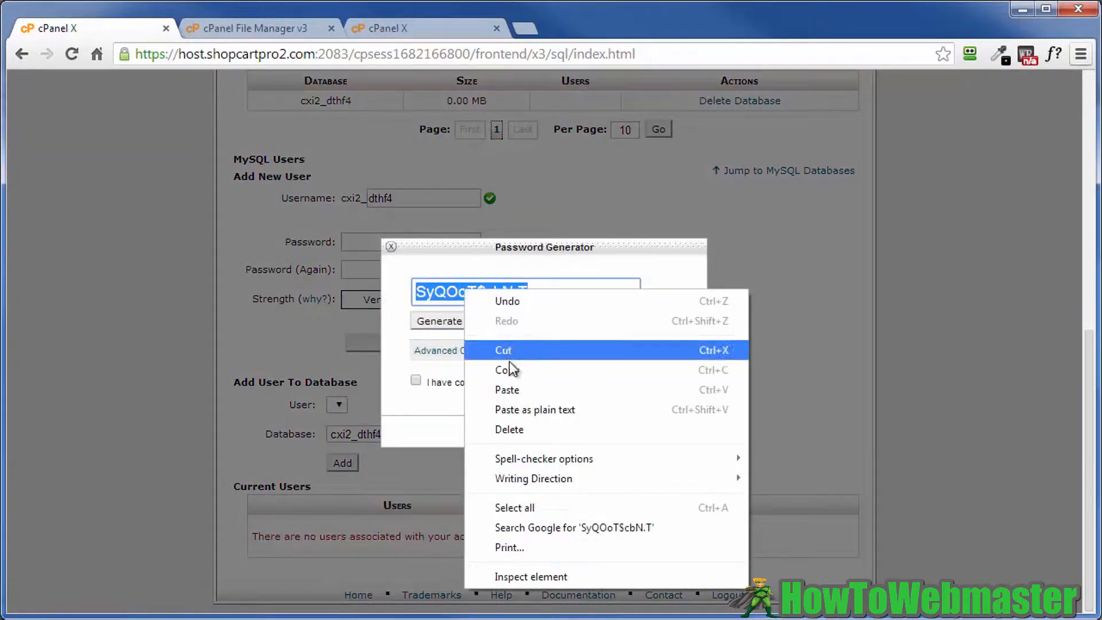
pyautogui.click(508, 367)
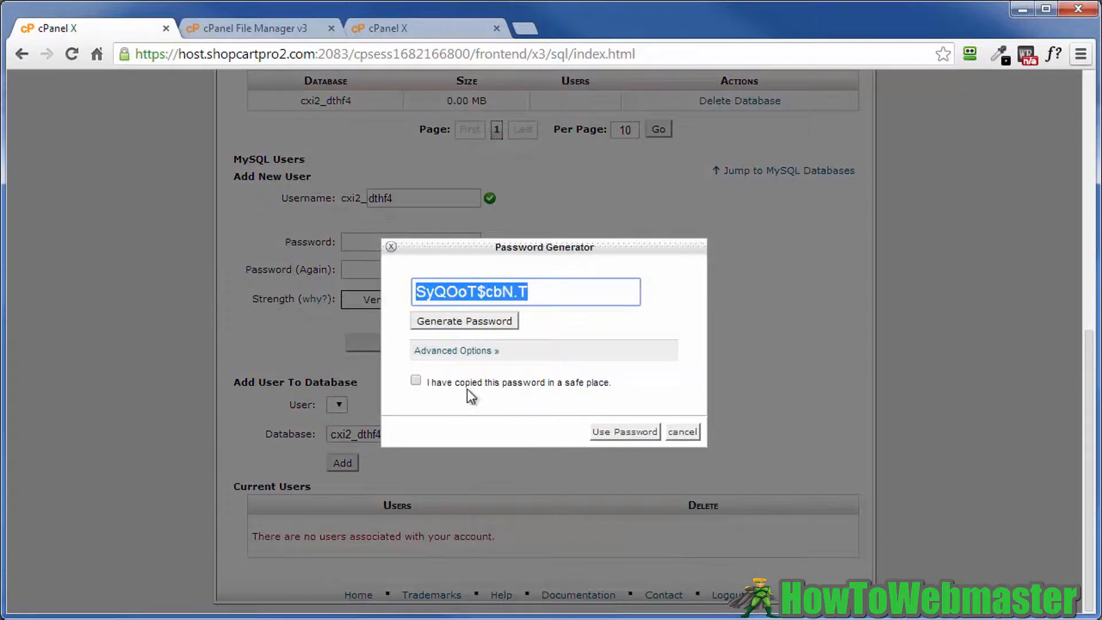
pyautogui.click(414, 380)
pyautogui.click(613, 431)
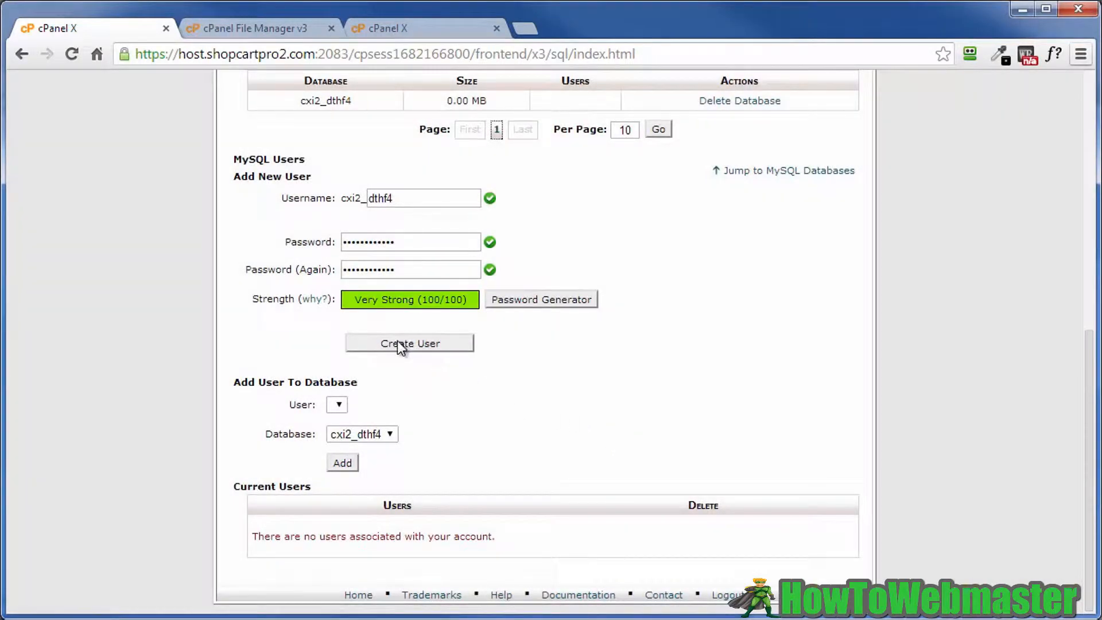
pyautogui.click(400, 343)
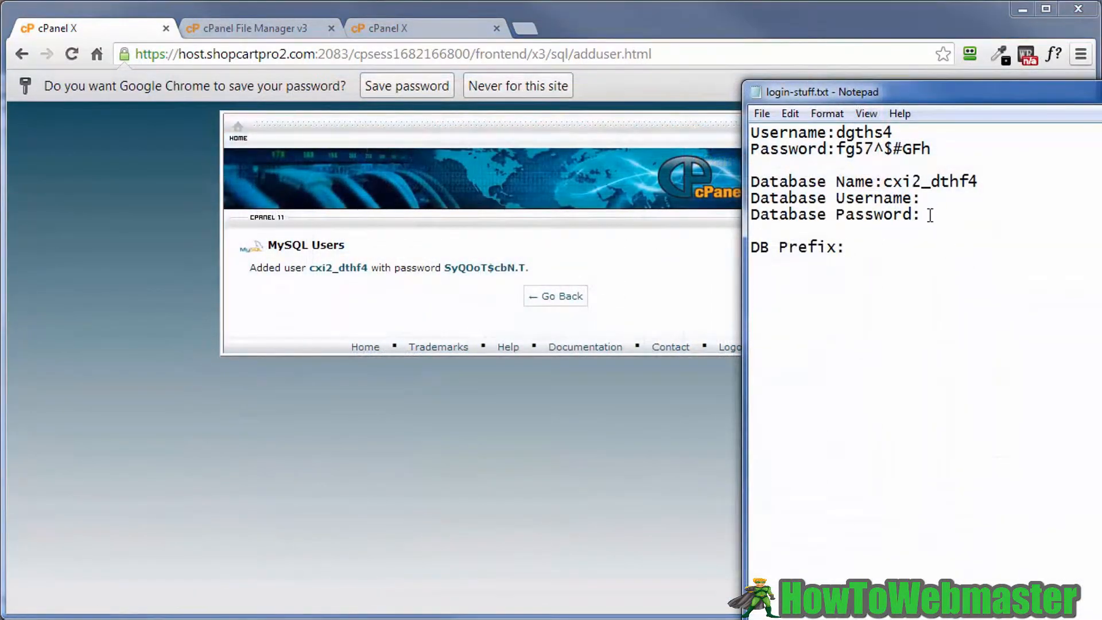
# - Fill the notes' Database Password line with the generated password and Database Username with cxi2_dthf4
pyautogui.rightClick(930, 215)
pyautogui.click(973, 289)
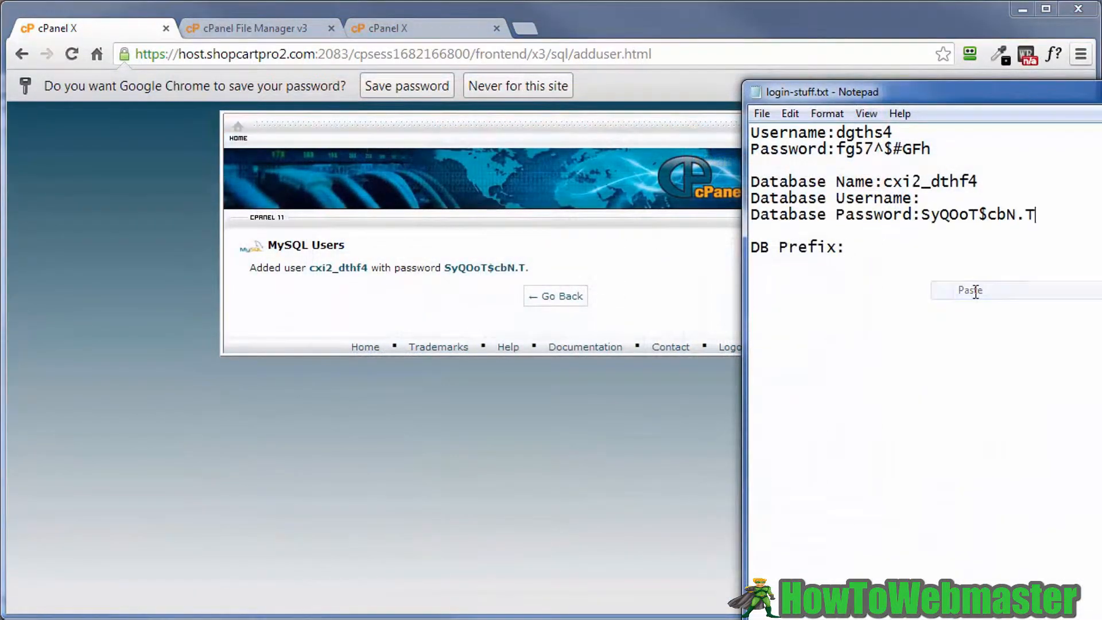
pyautogui.moveTo(882, 183); pyautogui.dragTo(980, 182)
pyautogui.rightClick(957, 181)
pyautogui.click(994, 236)
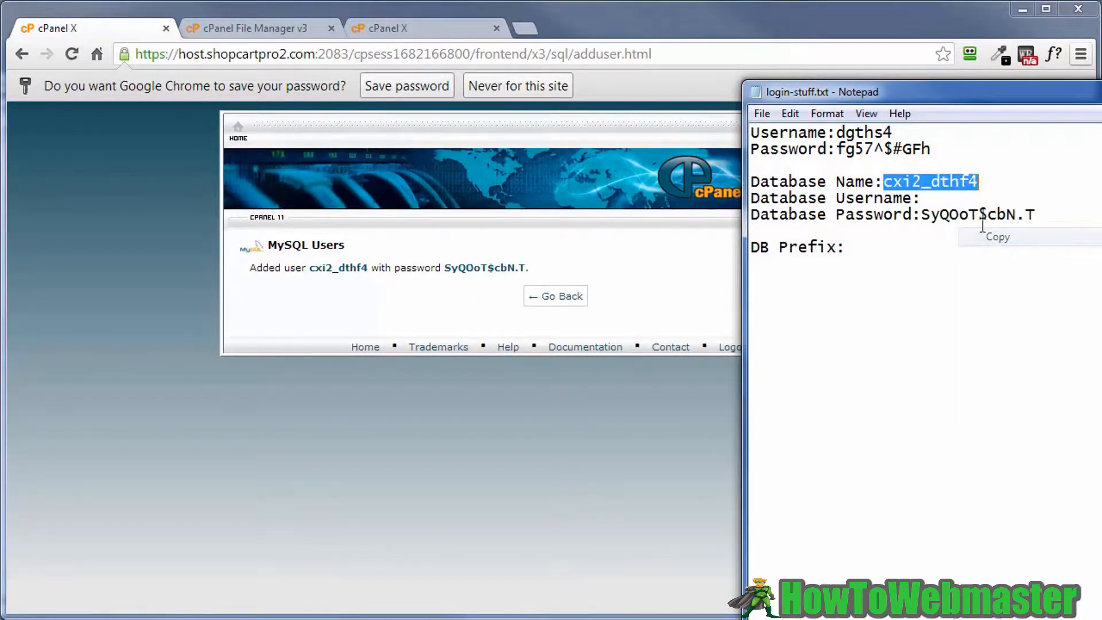
pyautogui.click(935, 199)
pyautogui.rightClick(936, 199)
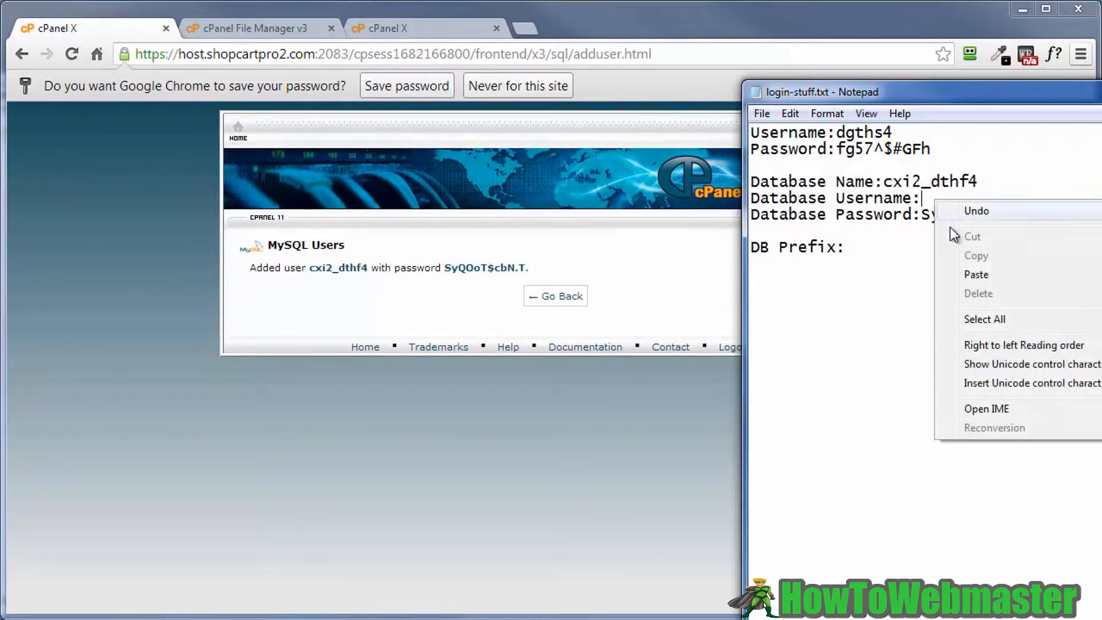
pyautogui.click(973, 275)
pyautogui.click(638, 299)
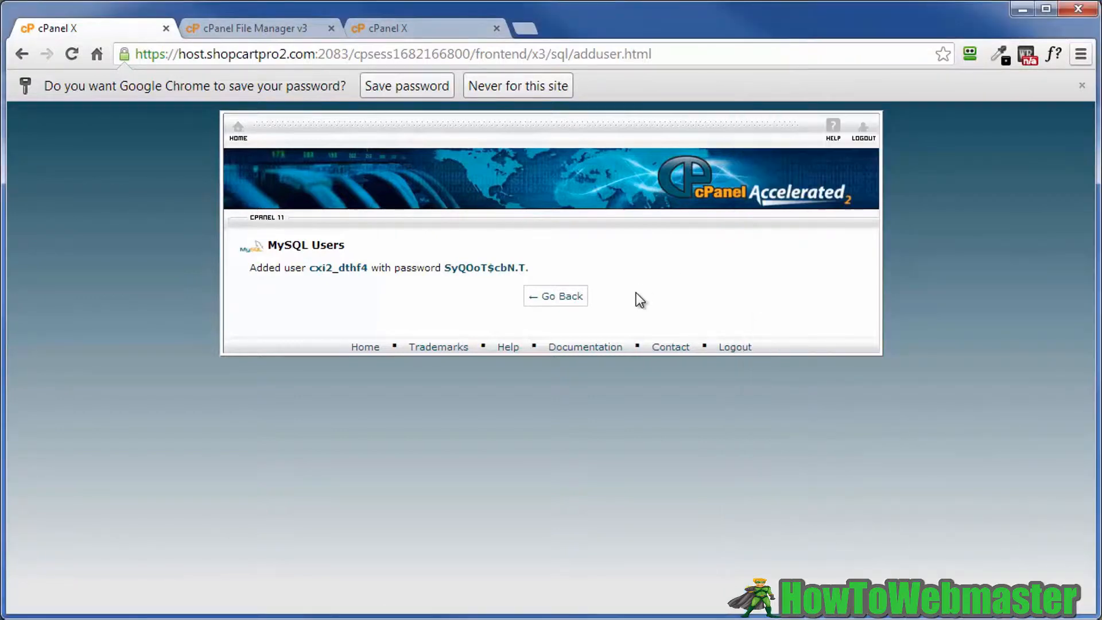
# - Add user cxi2_dthf4 to database cxi2_dthf4 with ALL PRIVILEGES, then return to MySQL Databases
pyautogui.click(551, 301)
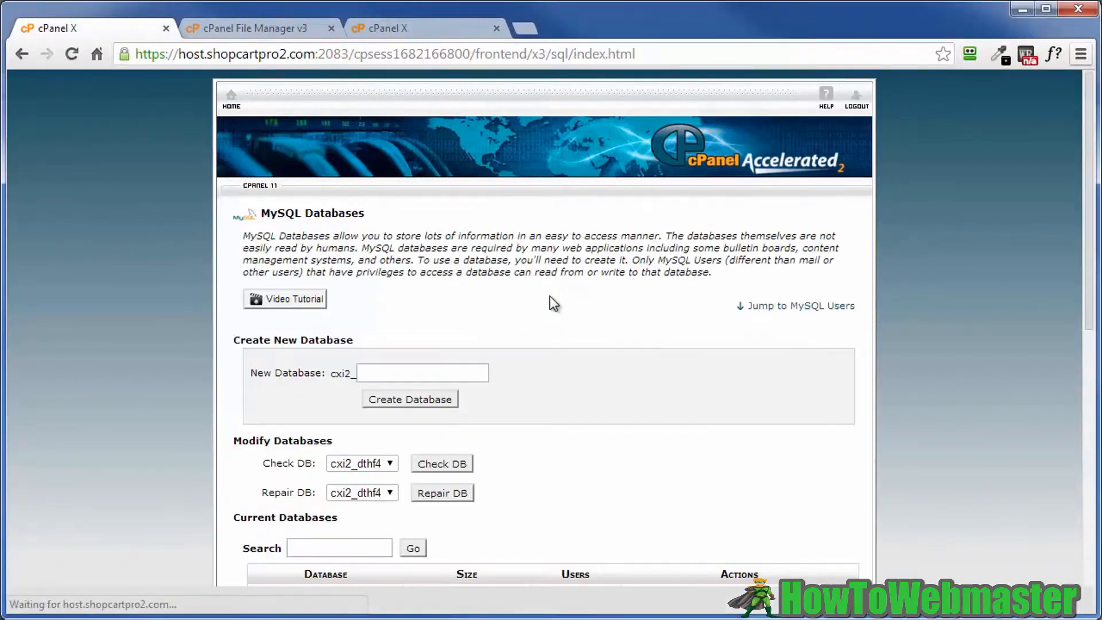
pyautogui.scroll(-8, 604, 366)
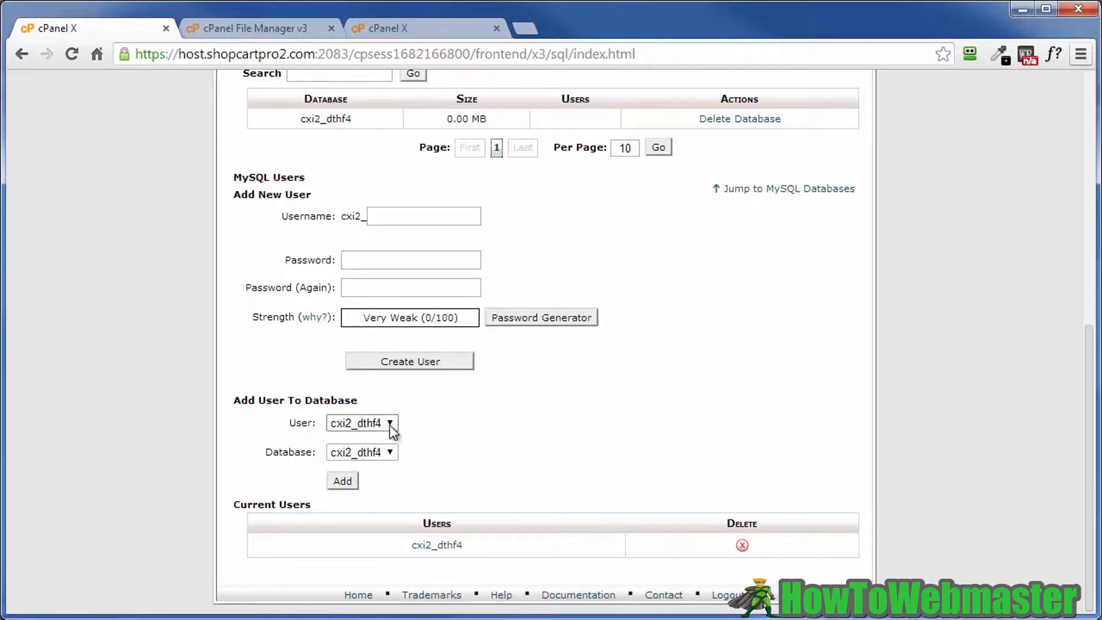
pyautogui.click(348, 480)
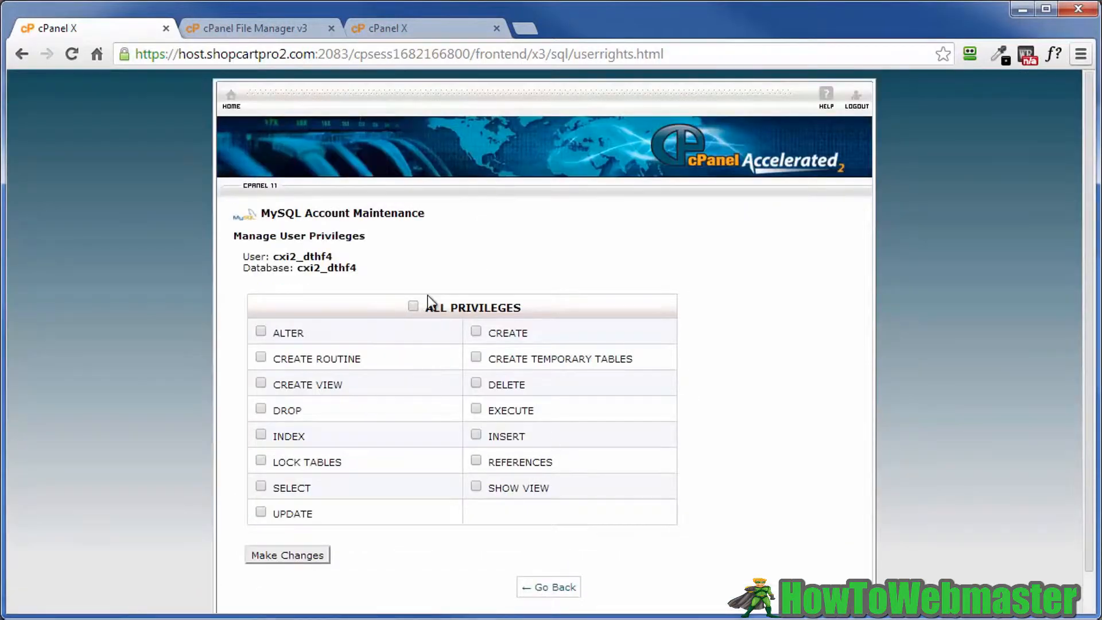
pyautogui.click(413, 307)
pyautogui.click(277, 558)
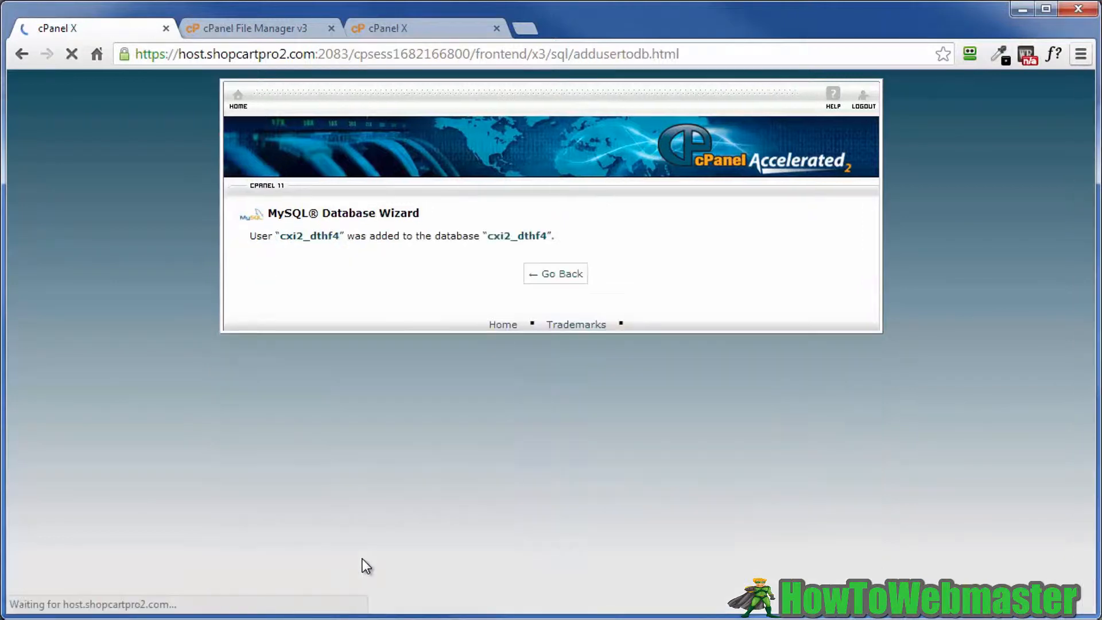
pyautogui.click(570, 276)
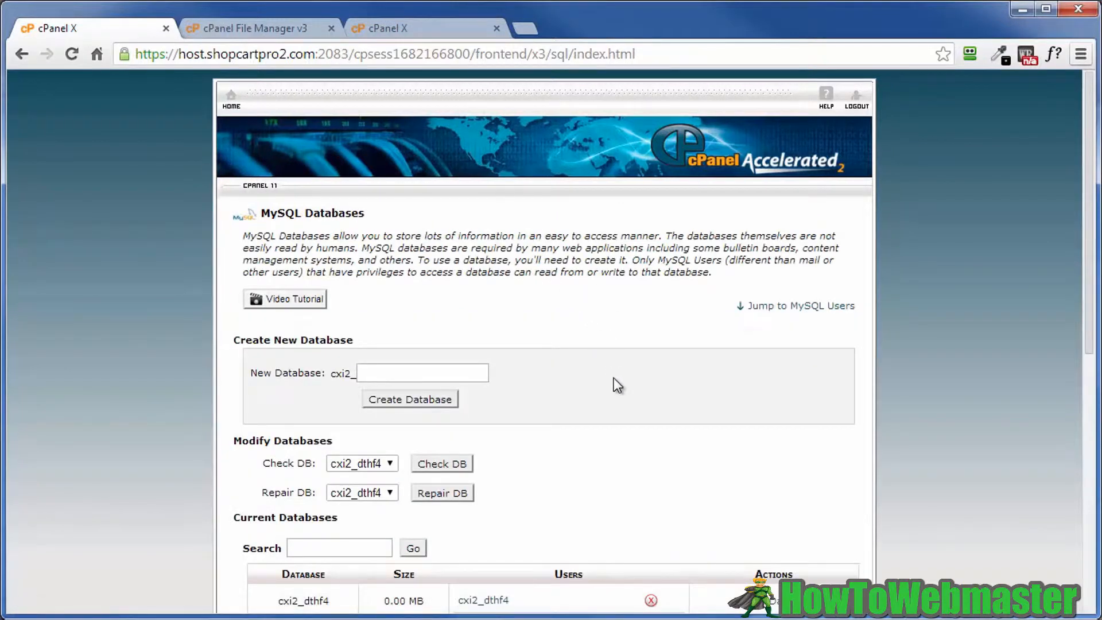
# - Extract wp-activate.zip into the public_html folder in File Manager
pyautogui.click(388, 29)
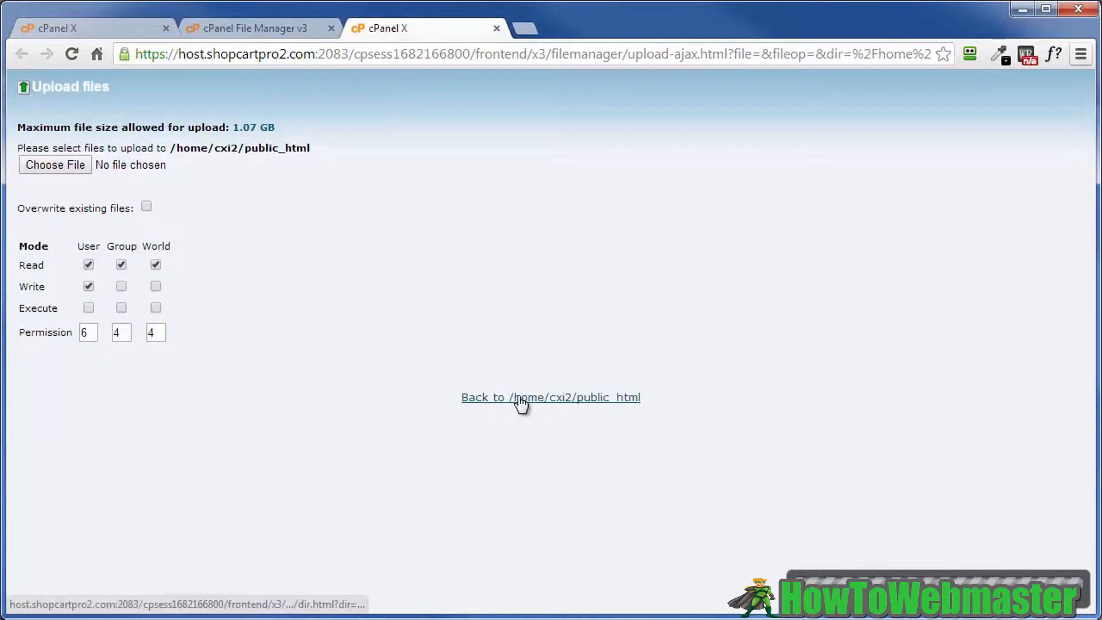
pyautogui.click(517, 397)
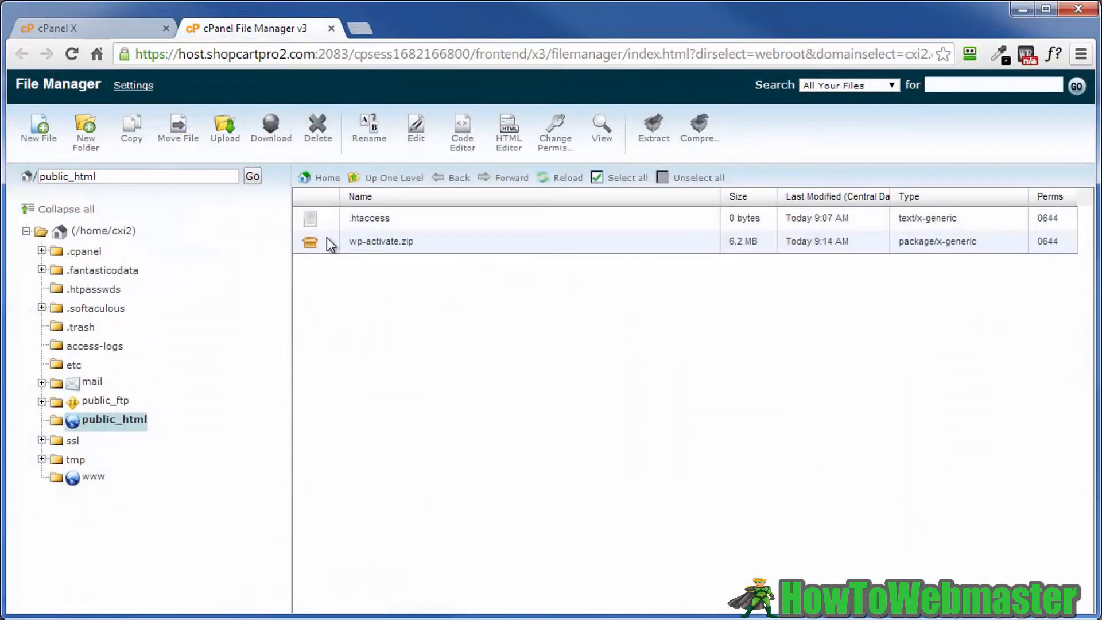
pyautogui.click(329, 243)
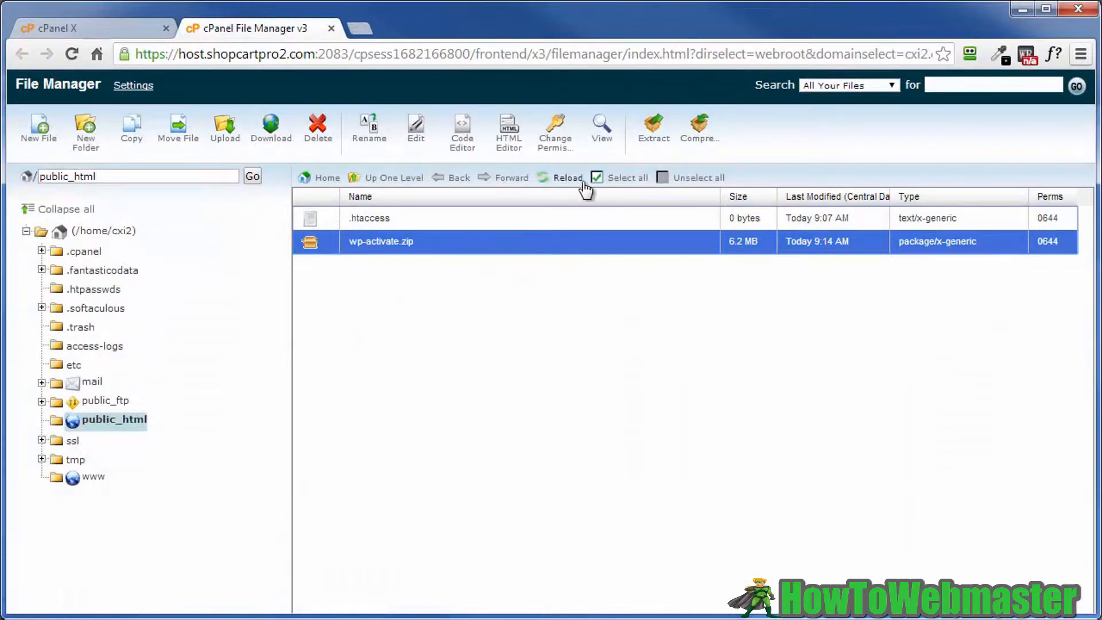
pyautogui.click(651, 142)
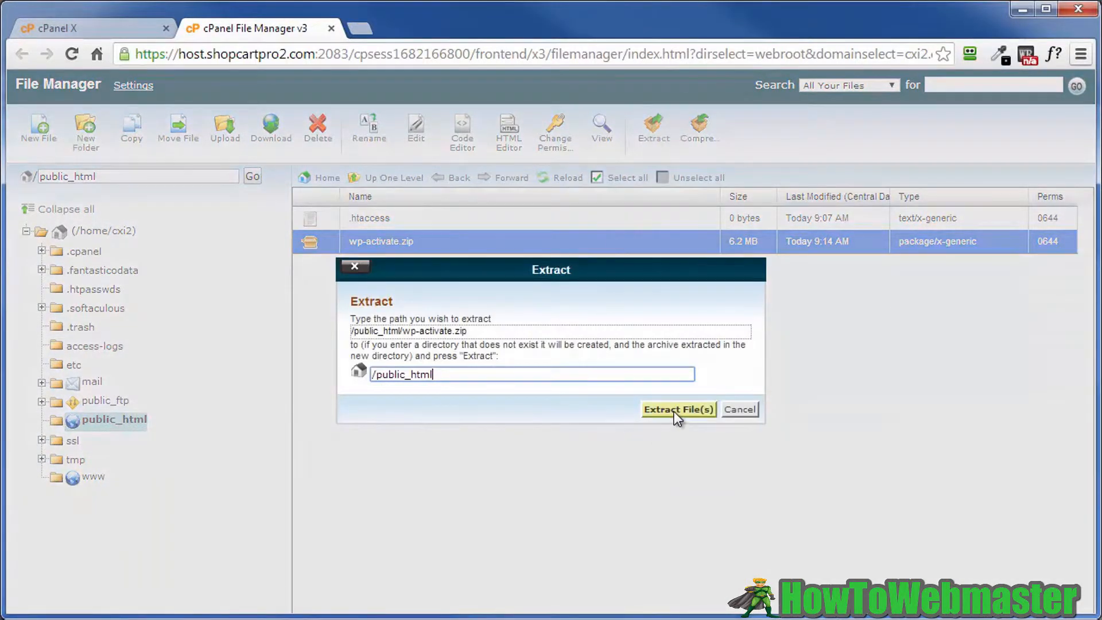
pyautogui.click(675, 409)
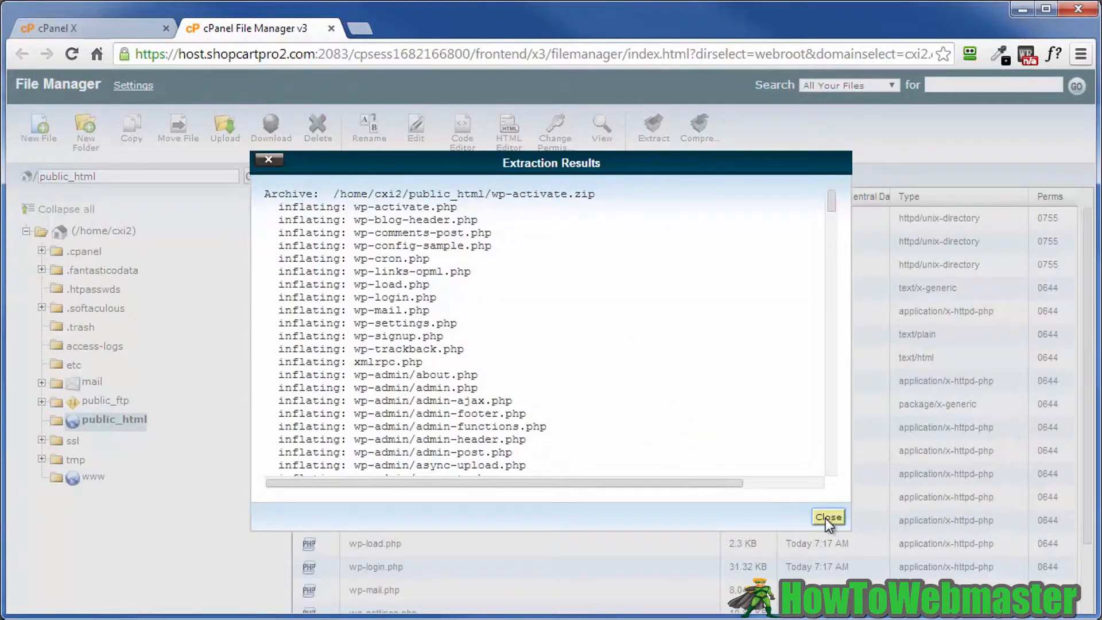
pyautogui.click(827, 516)
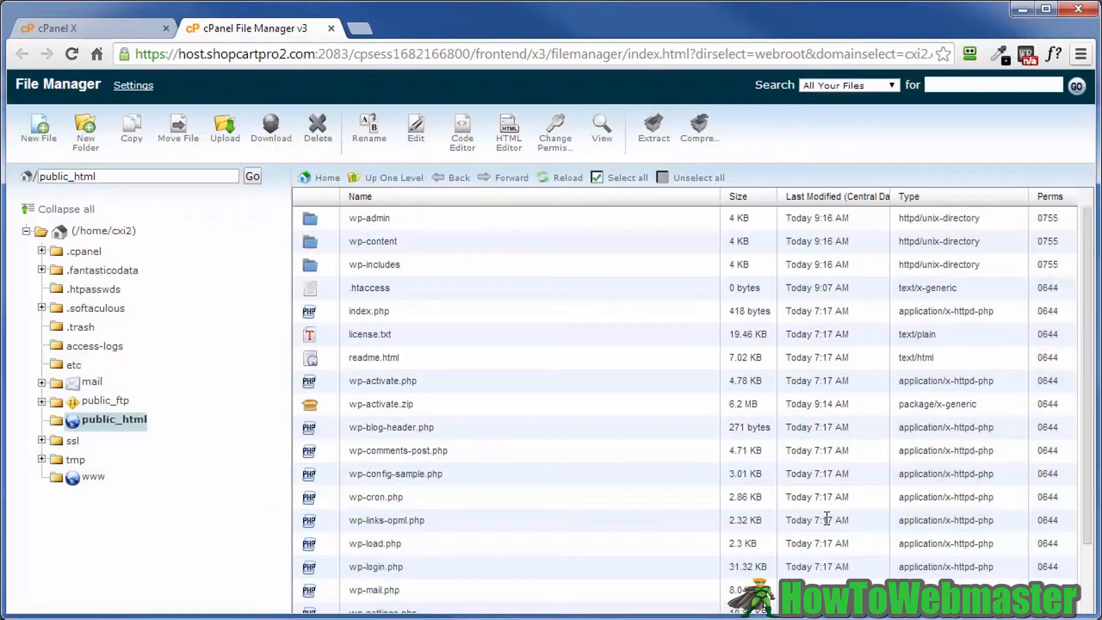
# - Delete the wp-activate.zip archive from public_html
pyautogui.click(331, 408)
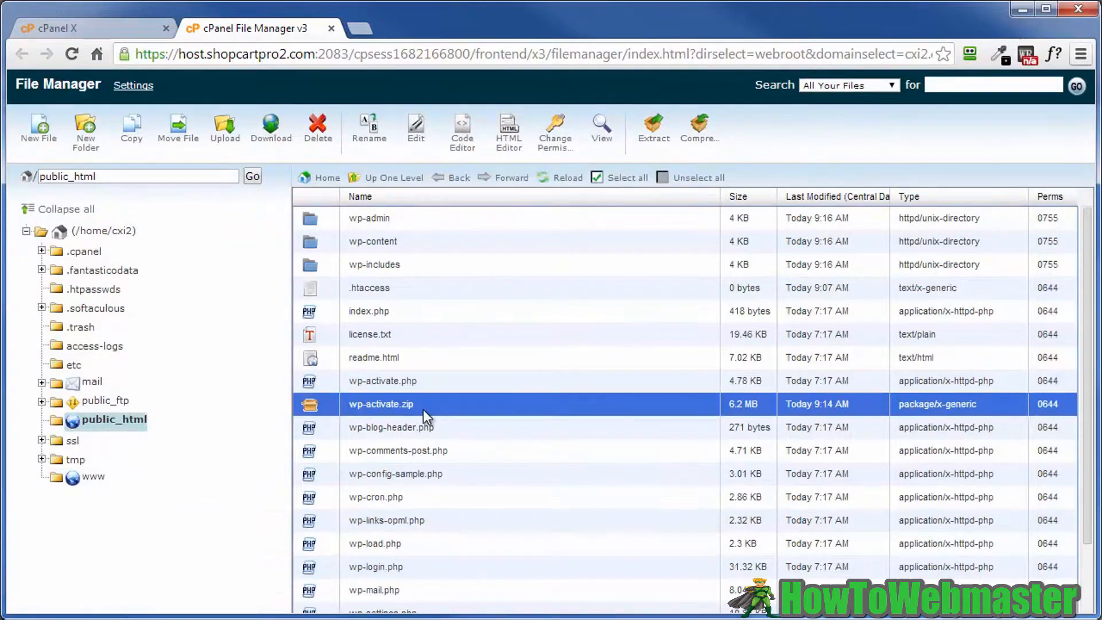
pyautogui.click(318, 133)
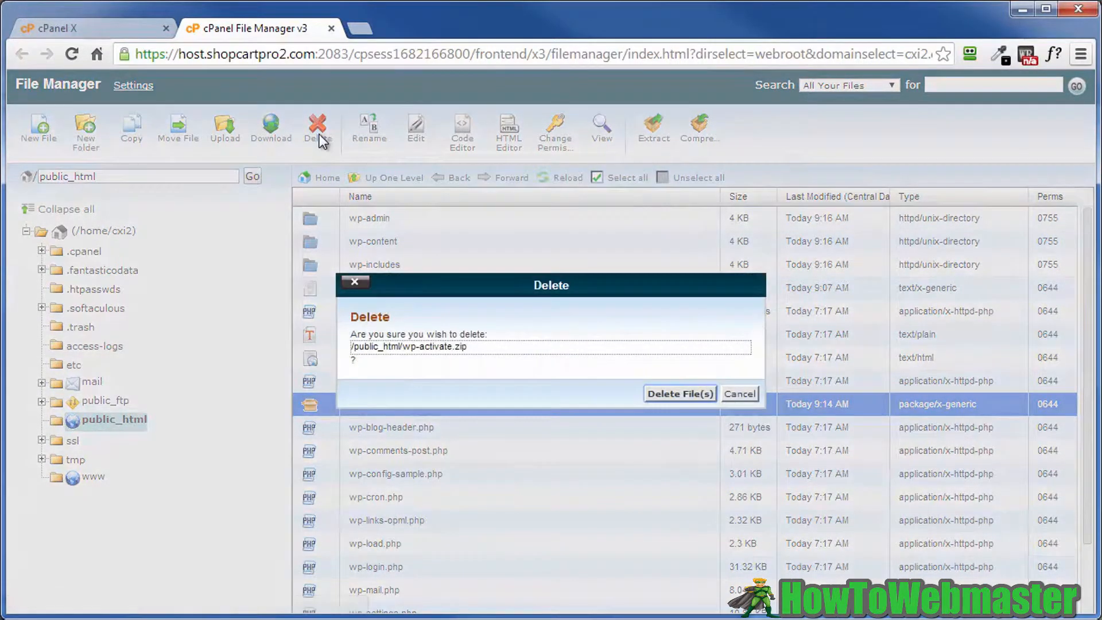
pyautogui.click(663, 393)
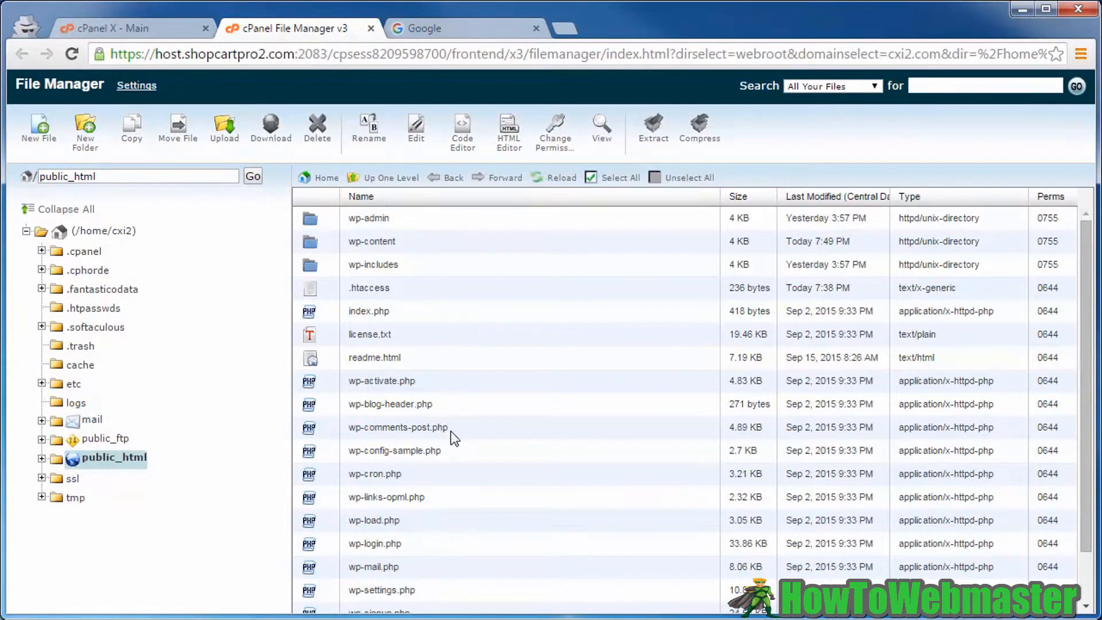
pyautogui.click(453, 35)
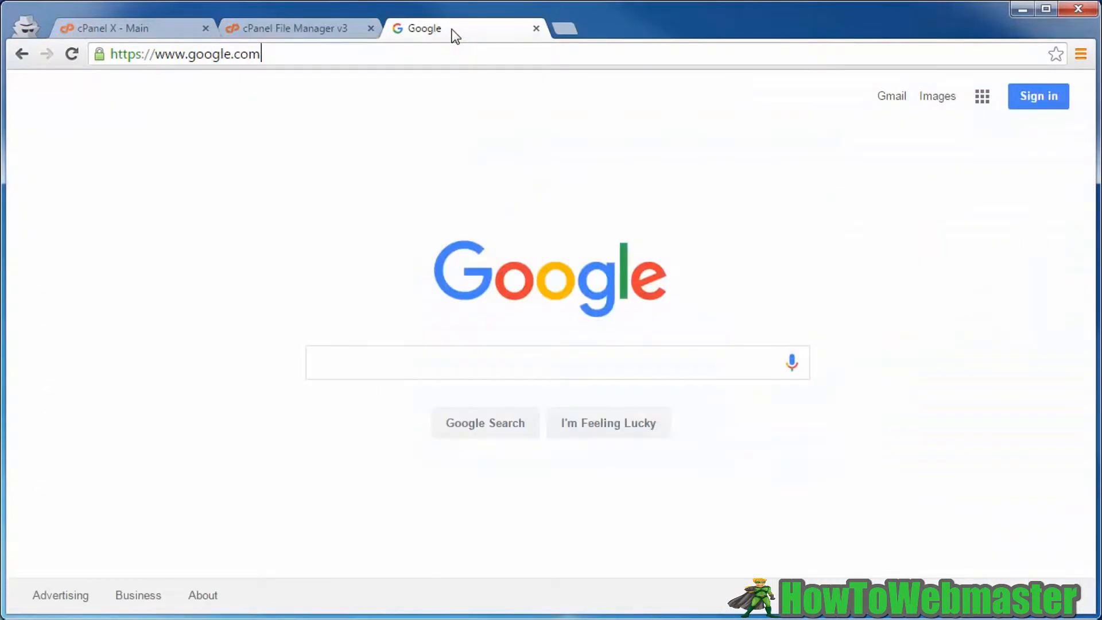
pyautogui.click(266, 54)
pyautogui.hotkey('ctrl', 'v')
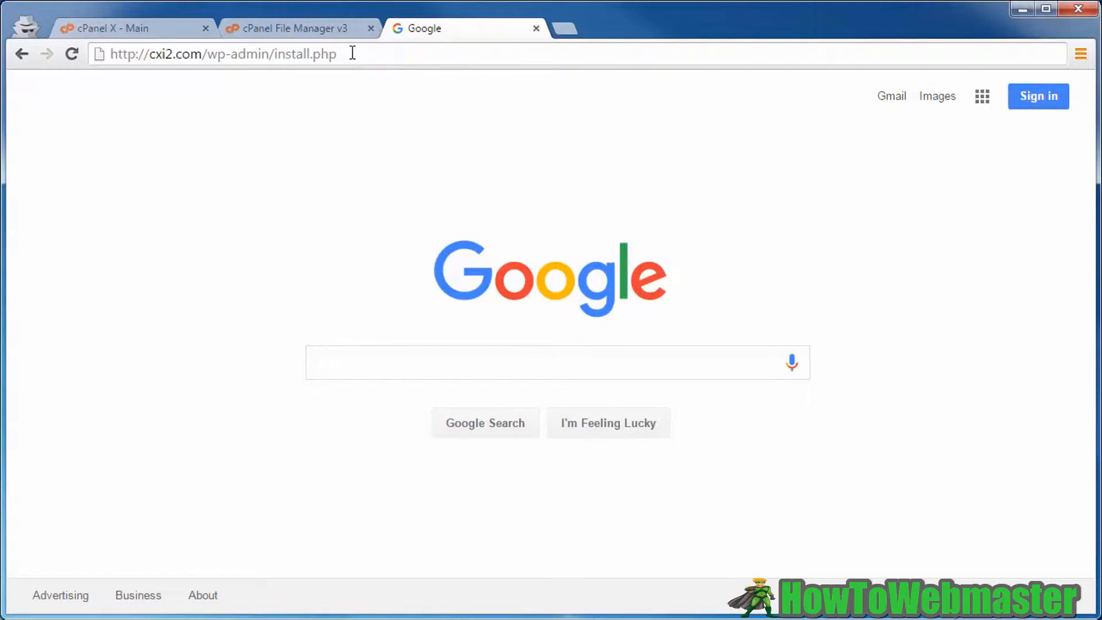
pyautogui.press('Return')
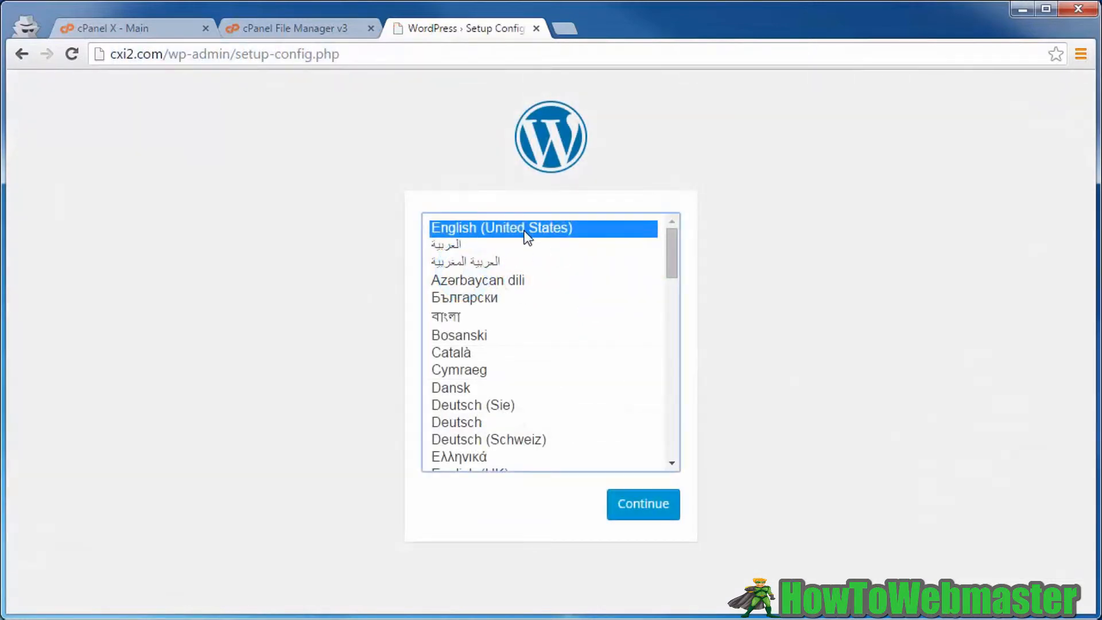
# - Continue in English (United States) and submit the database name, user, password and host
pyautogui.click(646, 512)
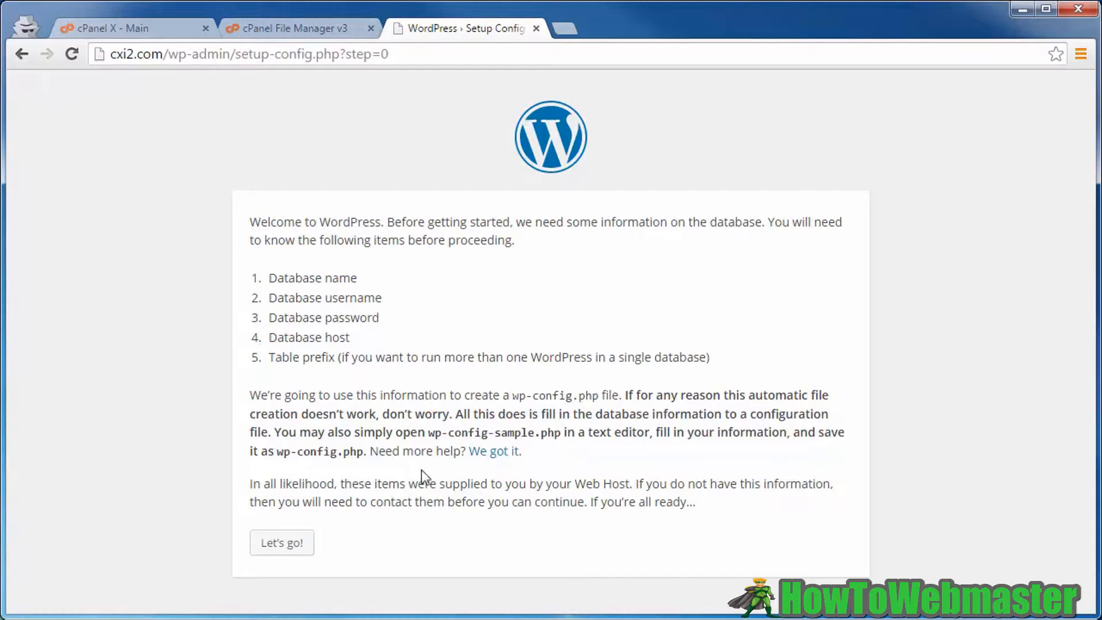
pyautogui.click(276, 545)
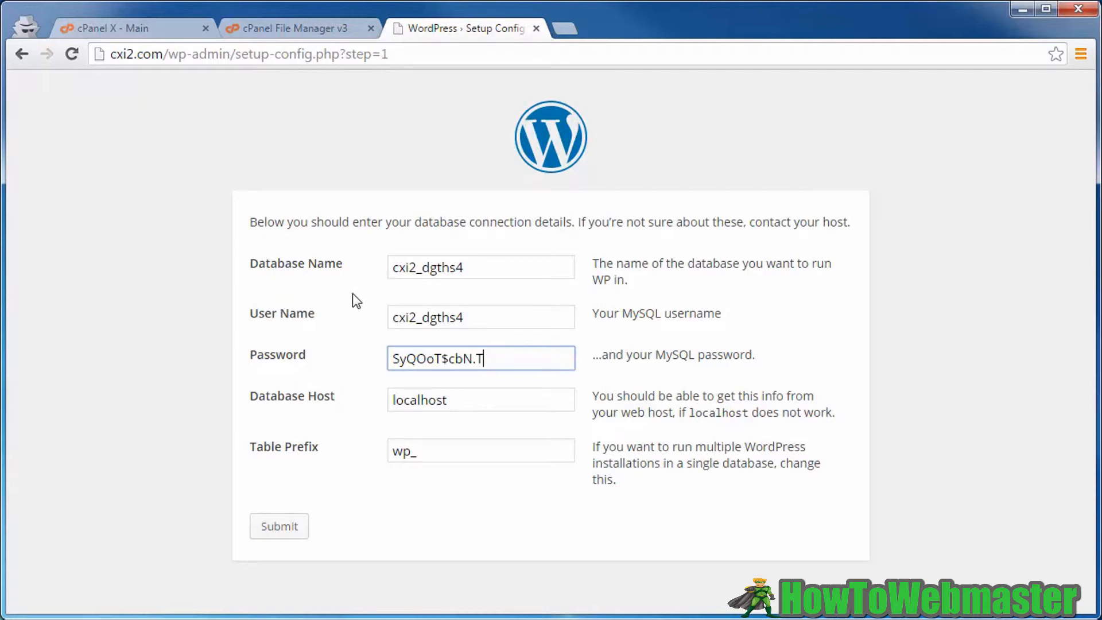
pyautogui.click(279, 528)
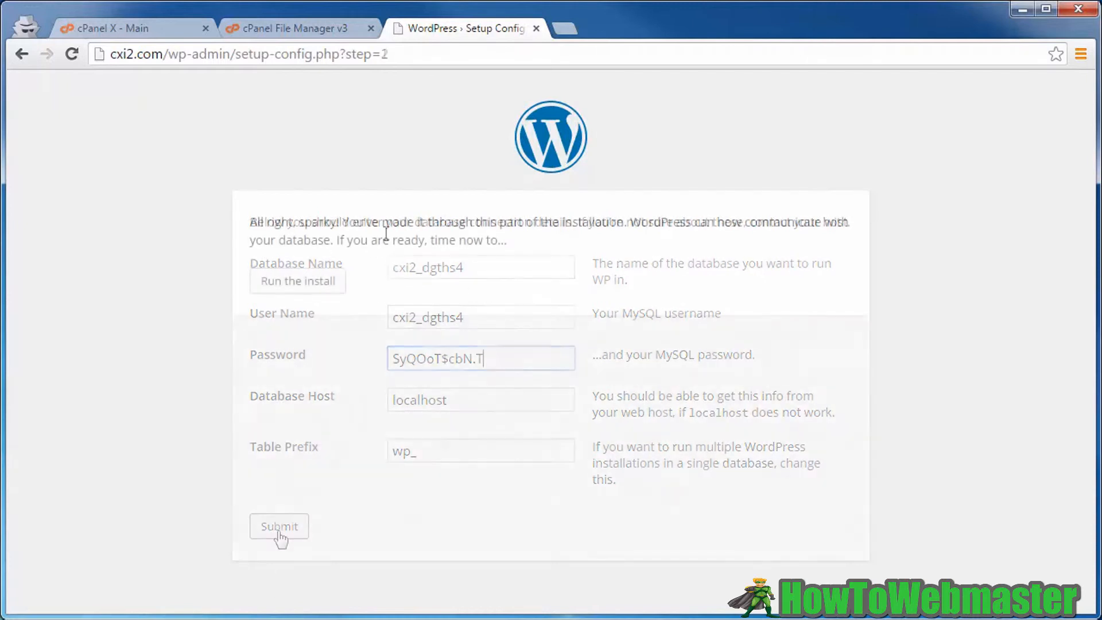
# - Install WordPress as 'Dog Trainers R Us' with an admin account and search engine indexing discouraged
pyautogui.click(281, 287)
pyautogui.scroll(-4, 263, 284)
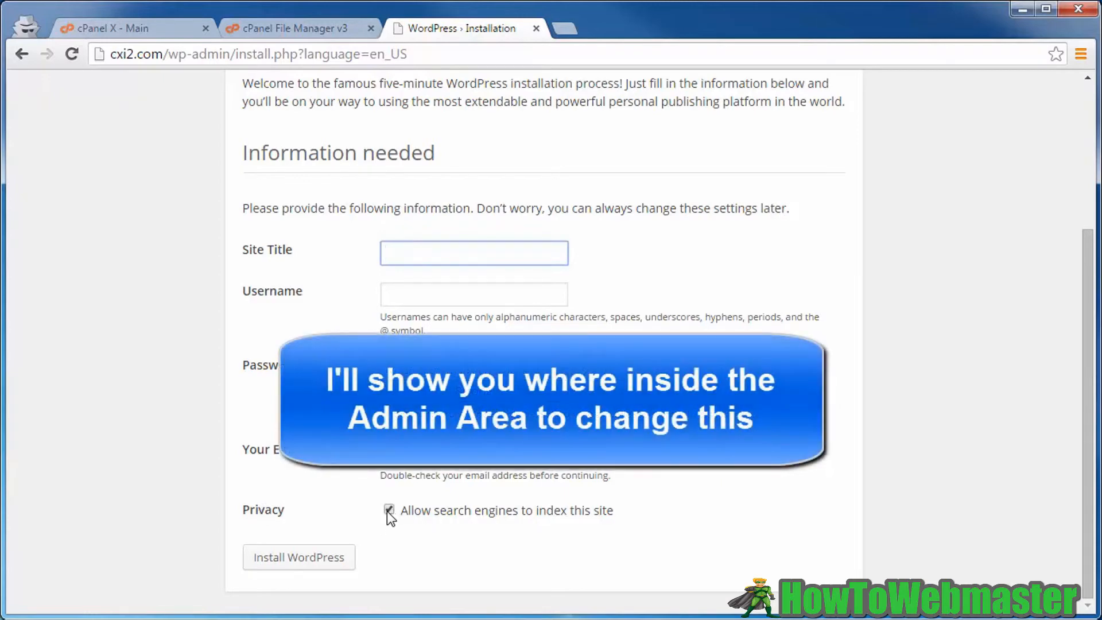
pyautogui.click(387, 511)
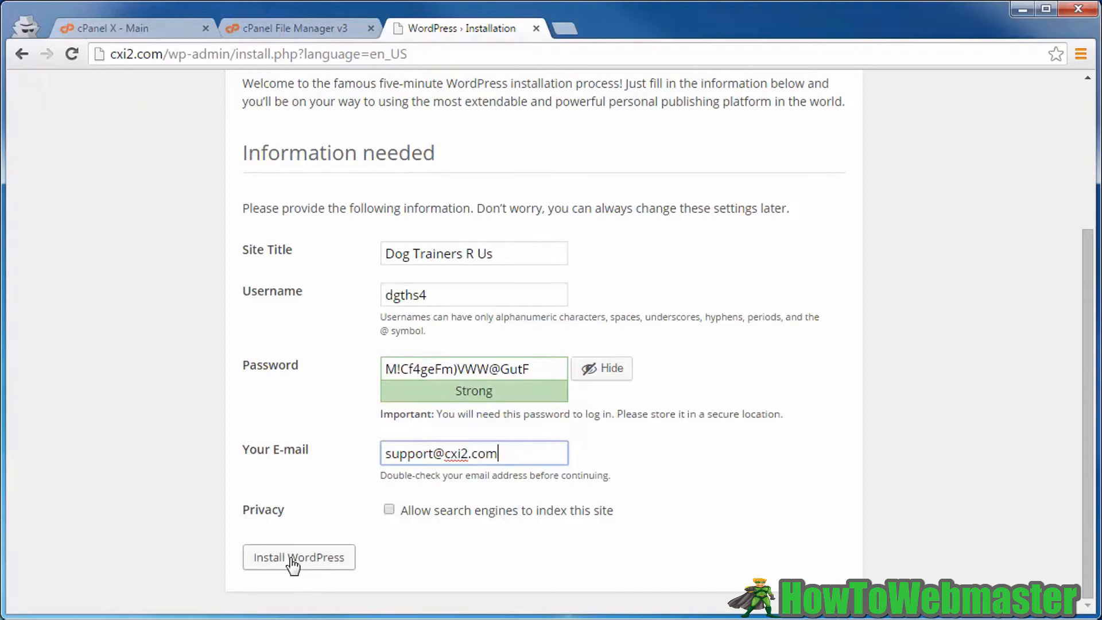
pyautogui.click(291, 560)
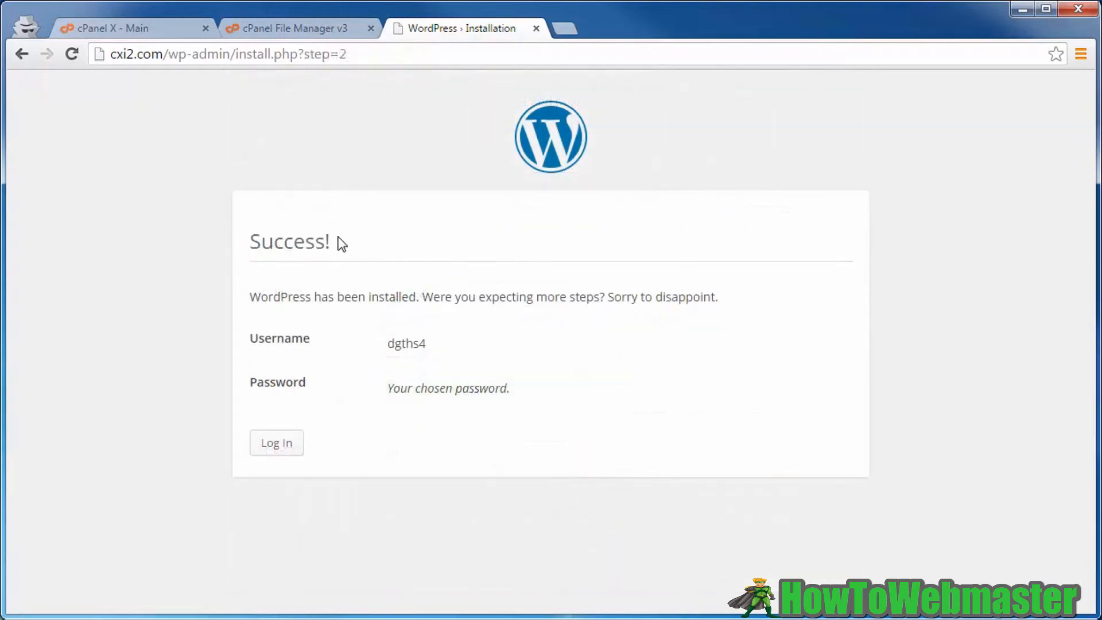
# - Log in to the WordPress admin and go to Settings > Reading
pyautogui.click(280, 450)
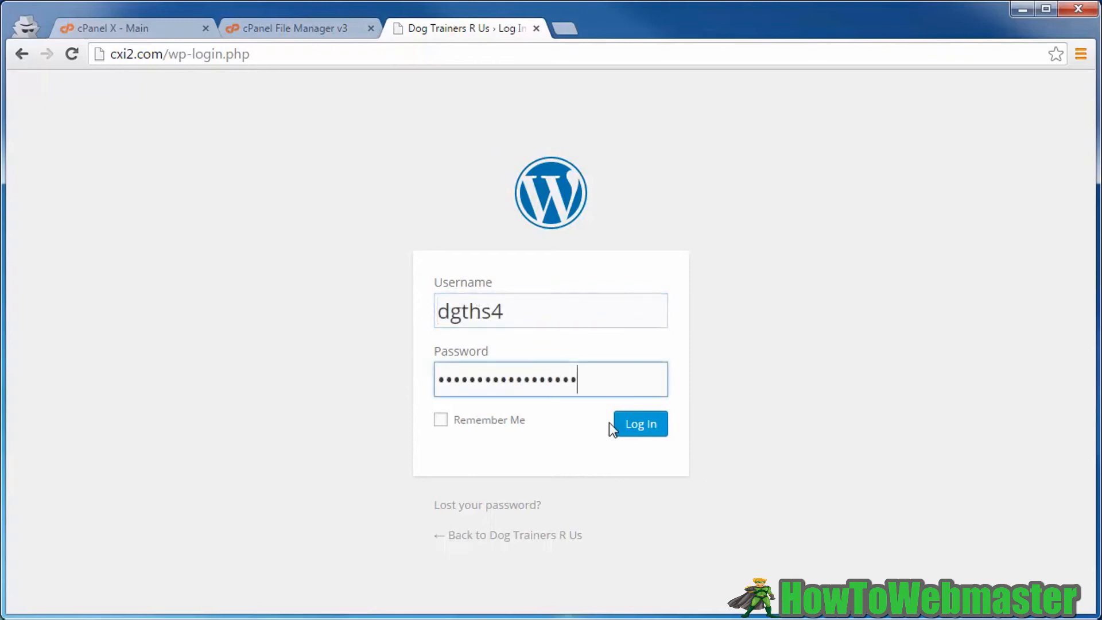
pyautogui.click(635, 431)
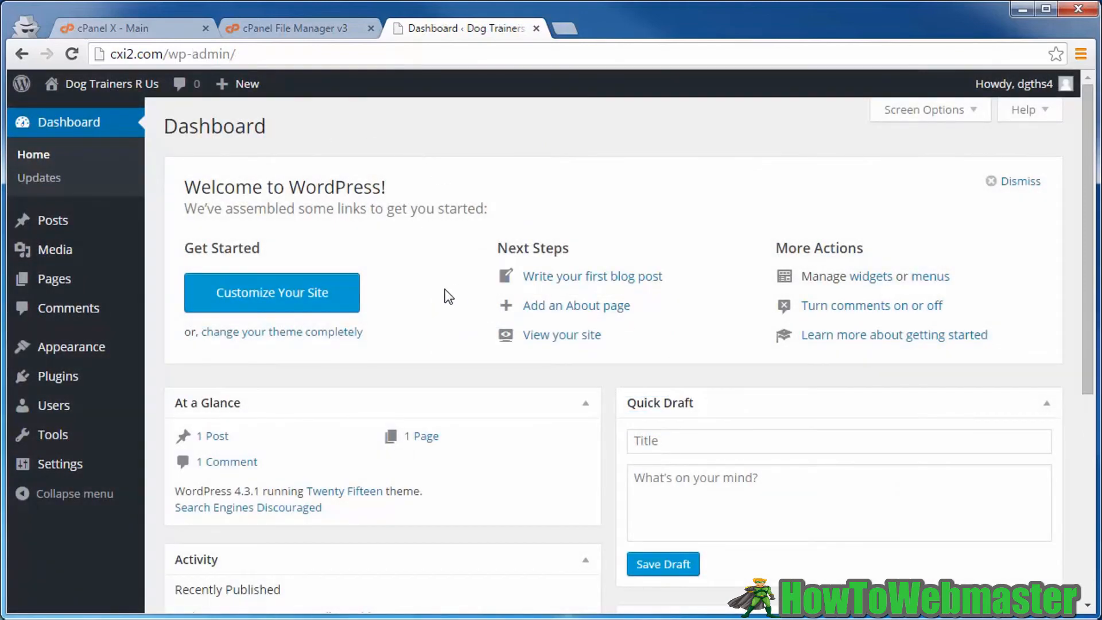
pyautogui.moveTo(36, 465)
pyautogui.click(172, 497)
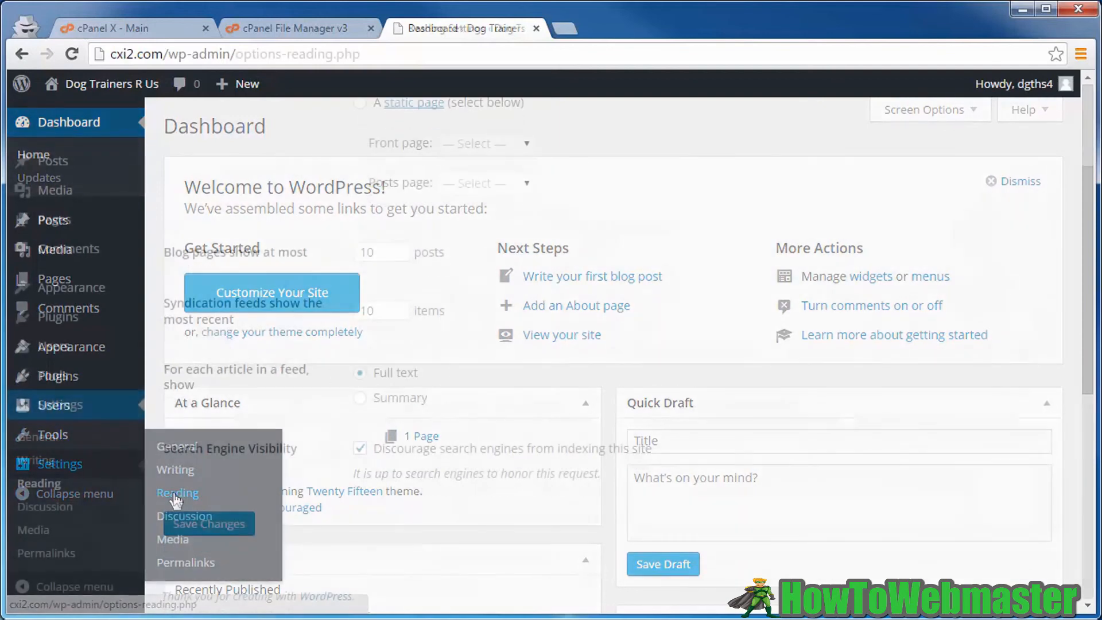